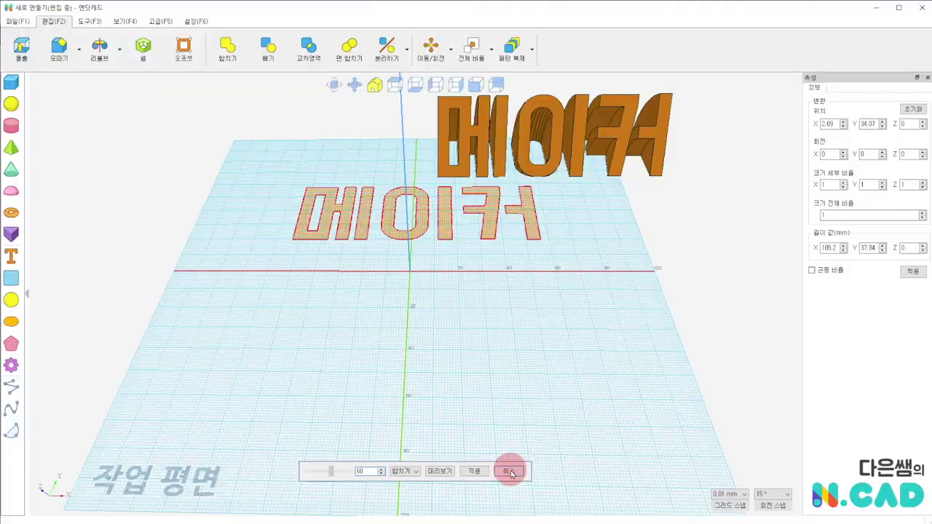
- Cancel the pending revolve and merge the sample letters with the base into one model
{"action": "left_click", "coordinate": [440, 471]}
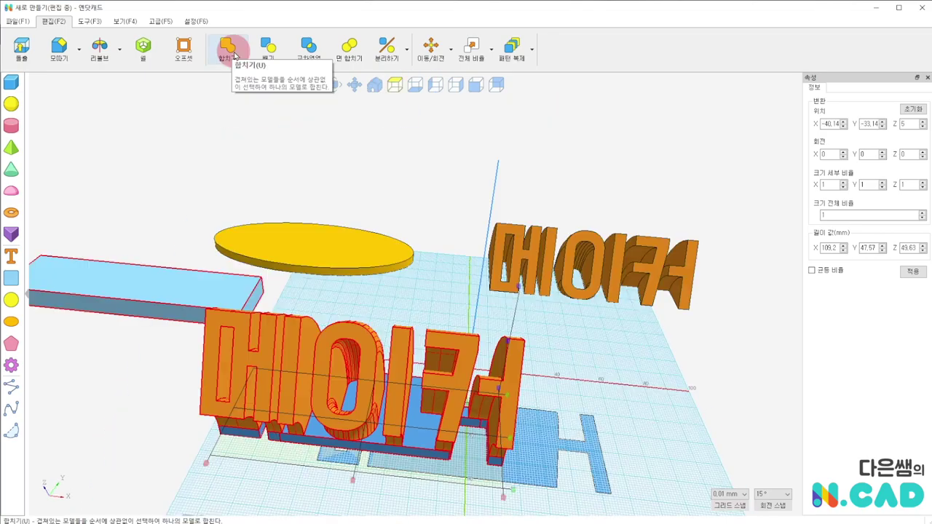
{"action": "left_click", "coordinate": [182, 45]}
{"action": "left_click", "coordinate": [468, 277]}
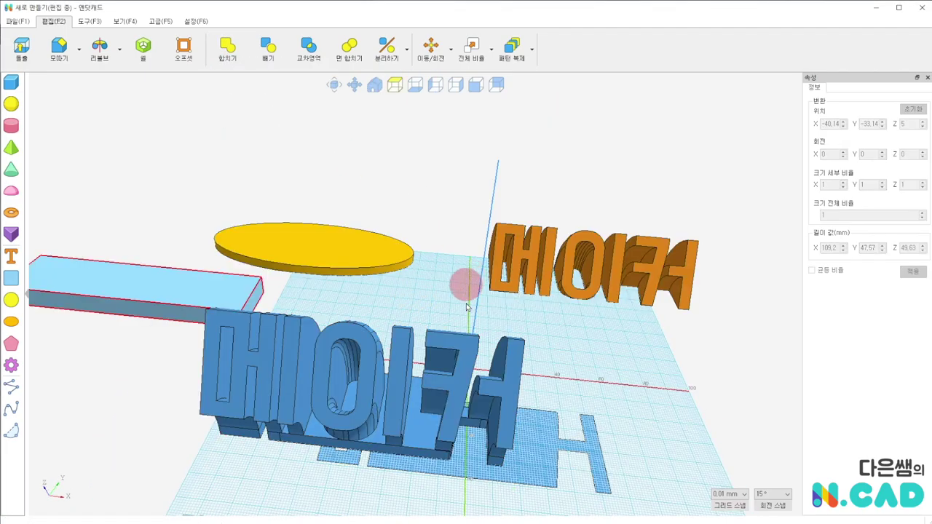
{"action": "mouse_move", "coordinate": [461, 276]}
{"action": "right_mouse_down"}
{"action": "mouse_move", "coordinate": [439, 371]}
{"action": "mouse_move", "coordinate": [325, 414]}
{"action": "right_mouse_up"}
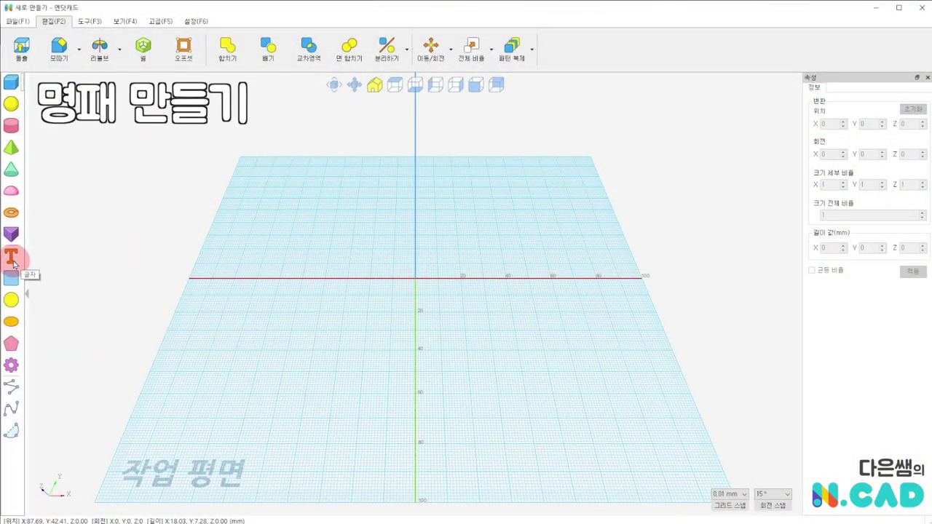
- Create the text 메이커 in the 배달의민족 도현 font at size 40, previewed on the work plane
{"action": "left_click", "coordinate": [13, 261]}
{"action": "type", "text": "메이커"}
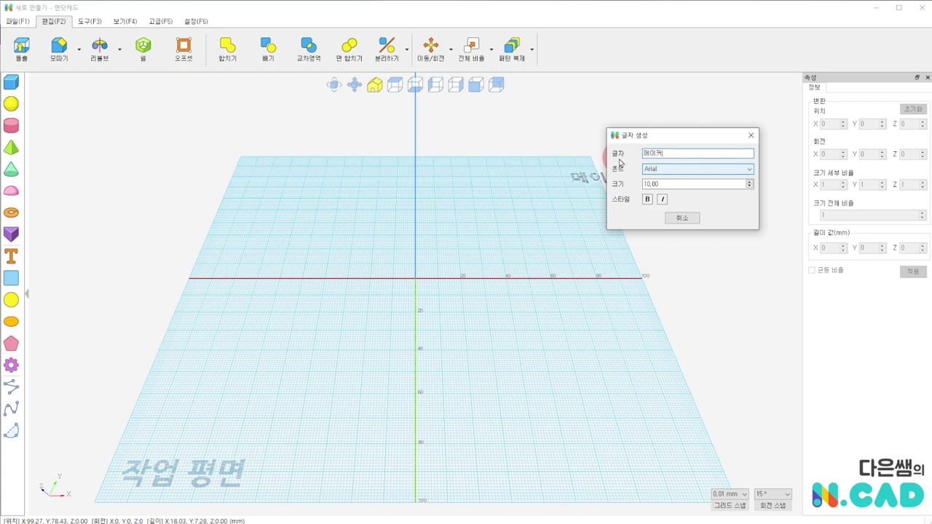
{"action": "left_click", "coordinate": [707, 172]}
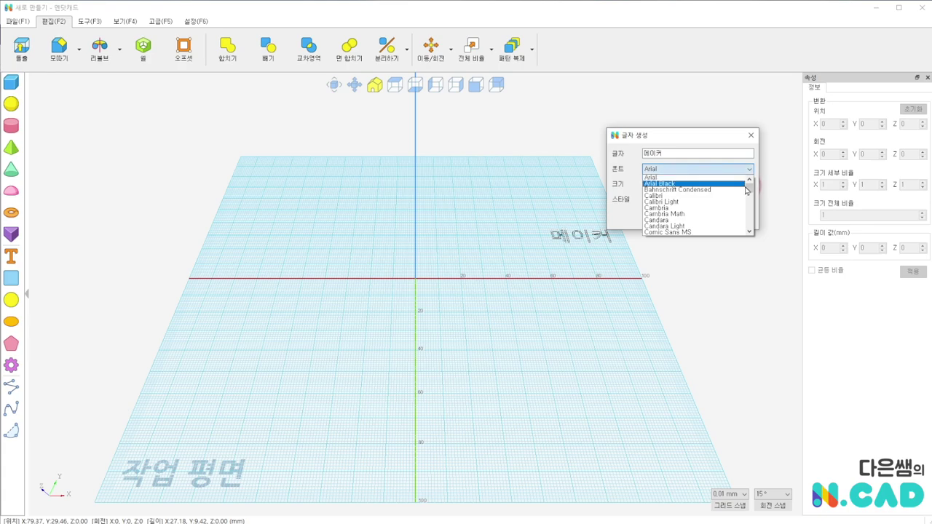
{"action": "left_click_drag", "start_coordinate": [747, 191], "coordinate": [749, 231]}
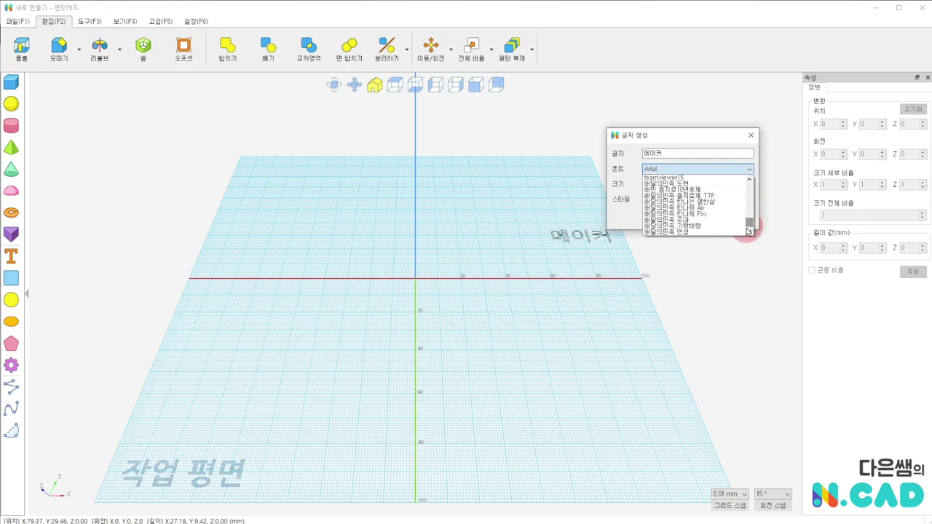
{"action": "left_click", "coordinate": [681, 185]}
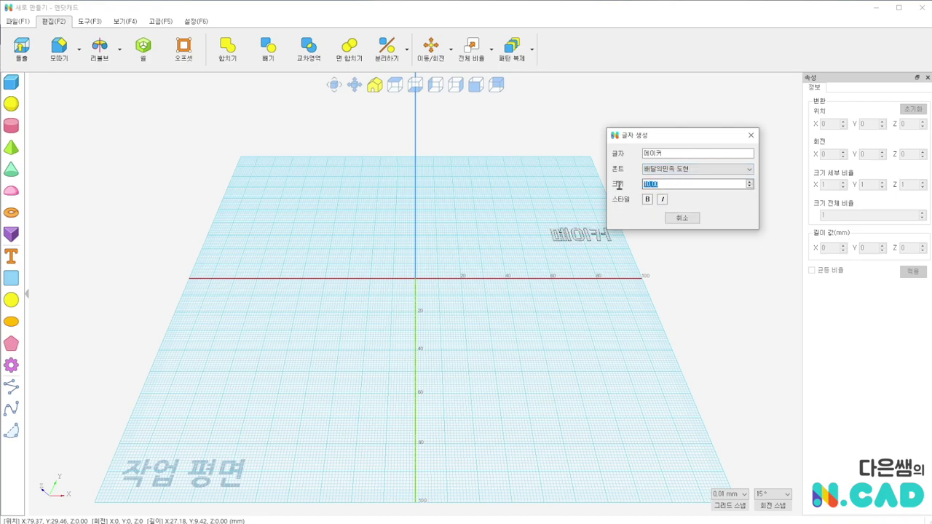
{"action": "type", "text": "0"}
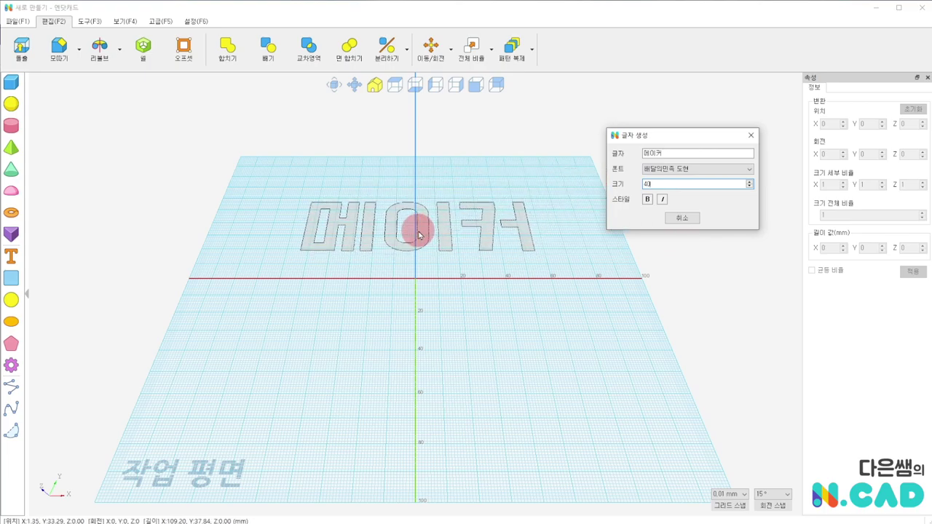
{"action": "left_click", "coordinate": [421, 231]}
- Place the 메이커 text and revolve it about a letter edge into a new 3D solid
{"action": "mouse_move", "coordinate": [495, 155]}
{"action": "right_mouse_down"}
{"action": "mouse_move", "coordinate": [495, 231]}
{"action": "mouse_move", "coordinate": [501, 172]}
{"action": "mouse_move", "coordinate": [456, 241]}
{"action": "mouse_move", "coordinate": [456, 194]}
{"action": "mouse_move", "coordinate": [455, 283]}
{"action": "right_mouse_up"}
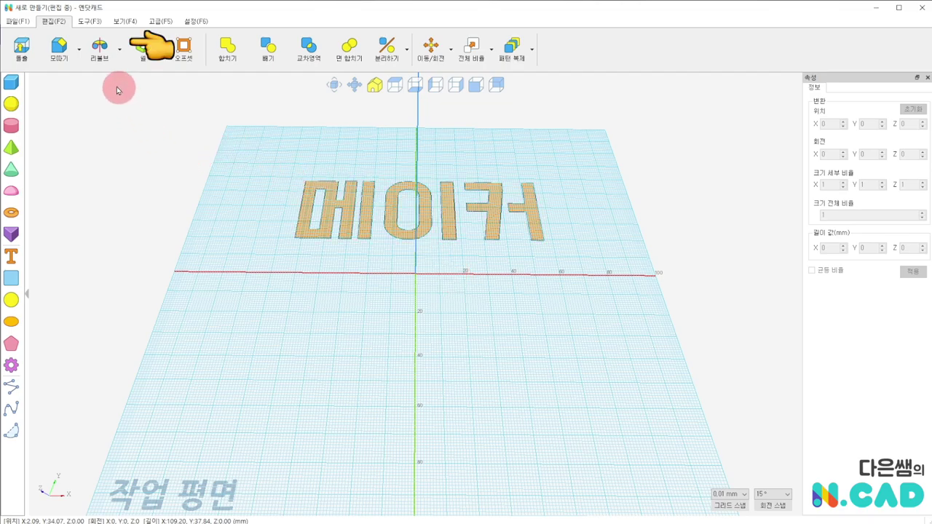
{"action": "left_click", "coordinate": [99, 46]}
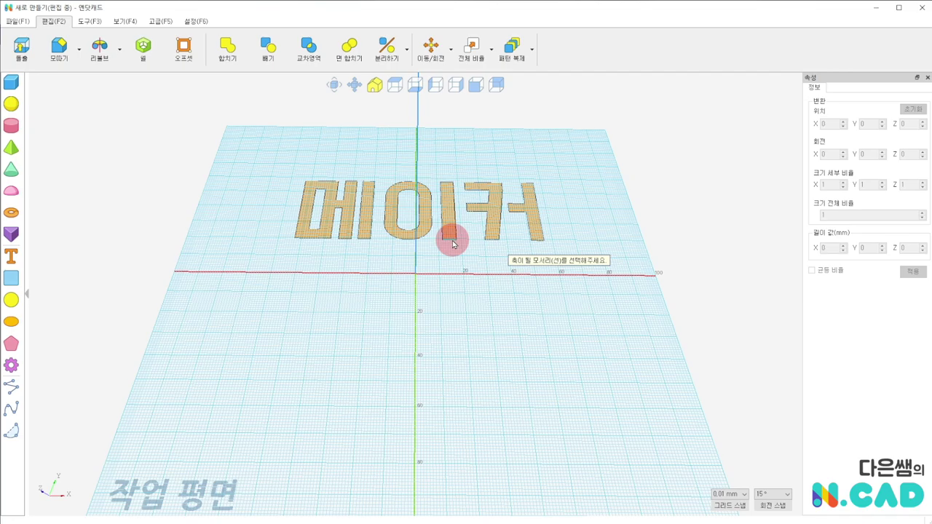
{"action": "left_click", "coordinate": [452, 244]}
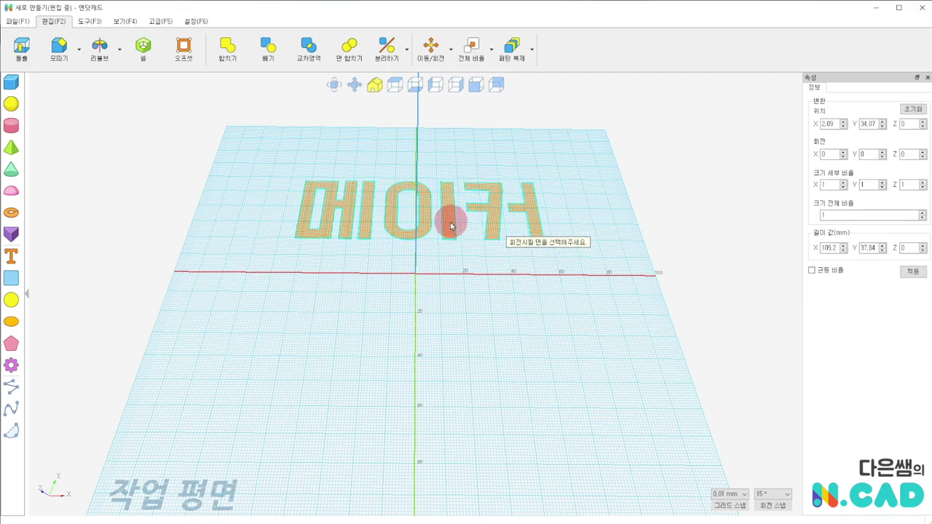
{"action": "left_click", "coordinate": [451, 226]}
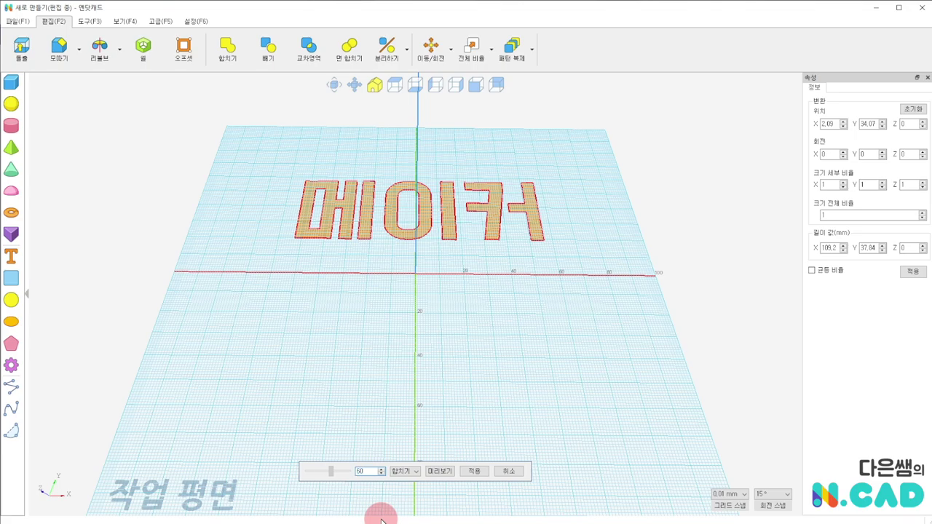
{"action": "left_click", "coordinate": [441, 472]}
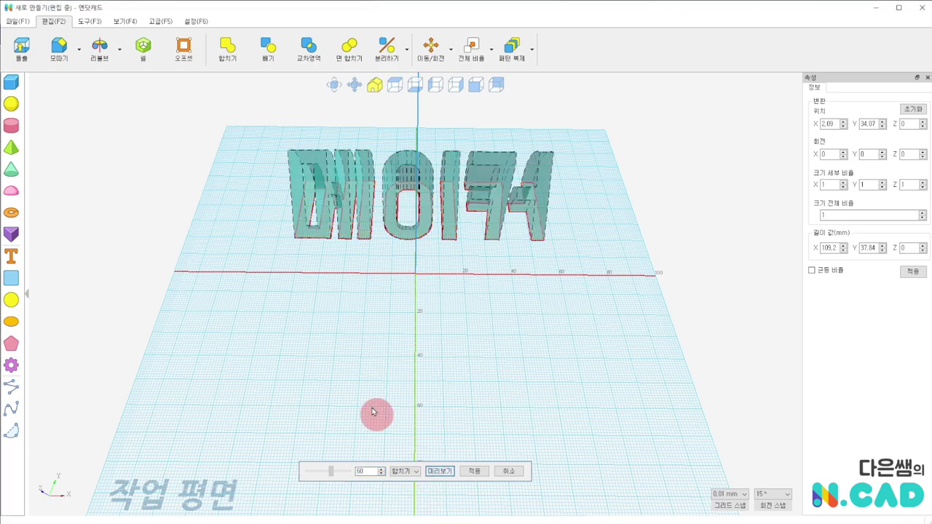
{"action": "mouse_move", "coordinate": [354, 357]}
{"action": "right_mouse_down"}
{"action": "mouse_move", "coordinate": [419, 328]}
{"action": "mouse_move", "coordinate": [600, 349]}
{"action": "mouse_move", "coordinate": [327, 314]}
{"action": "mouse_move", "coordinate": [326, 355]}
{"action": "right_mouse_up"}
{"action": "left_click", "coordinate": [431, 478]}
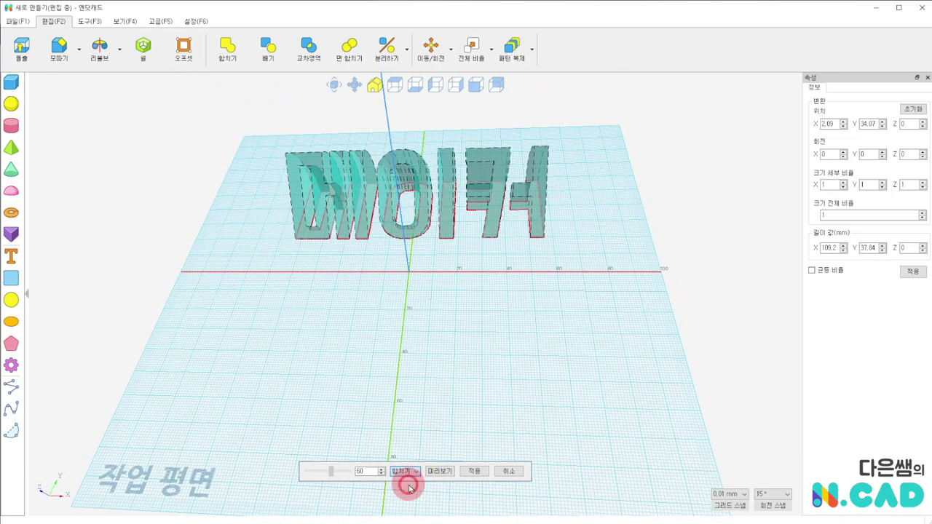
{"action": "left_click", "coordinate": [409, 488]}
{"action": "left_click", "coordinate": [468, 484]}
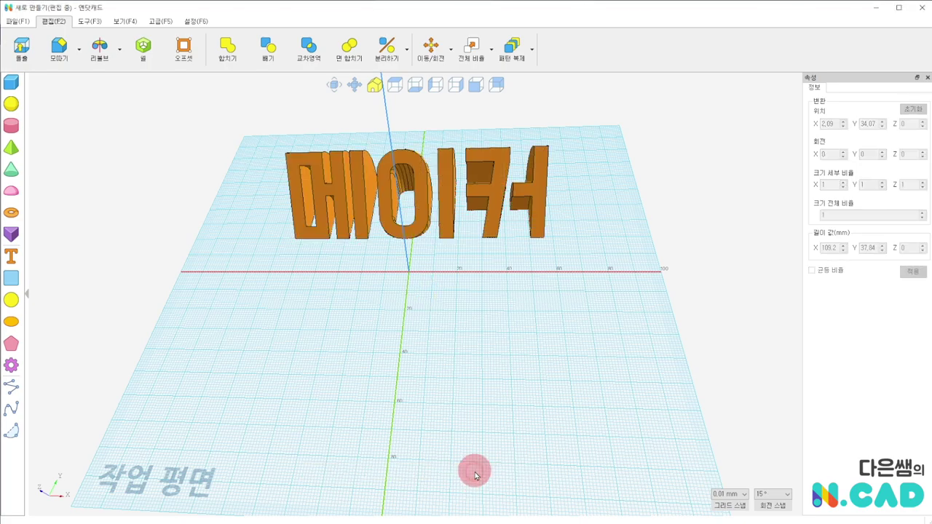
- Move the new 3D letter solid to the back right
{"action": "right_click_drag", "start_coordinate": [396, 473], "coordinate": [416, 471]}
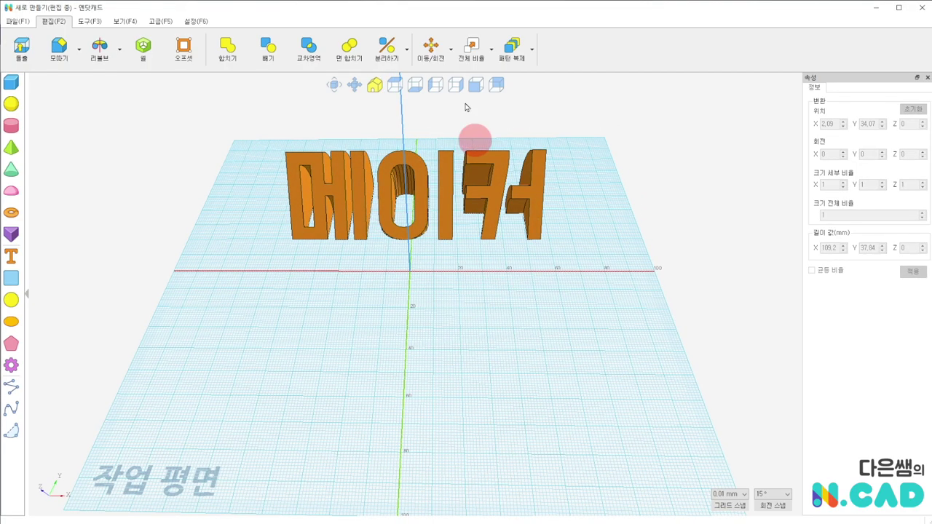
{"action": "left_click", "coordinate": [439, 195]}
{"action": "left_click_drag", "start_coordinate": [441, 206], "coordinate": [583, 143]}
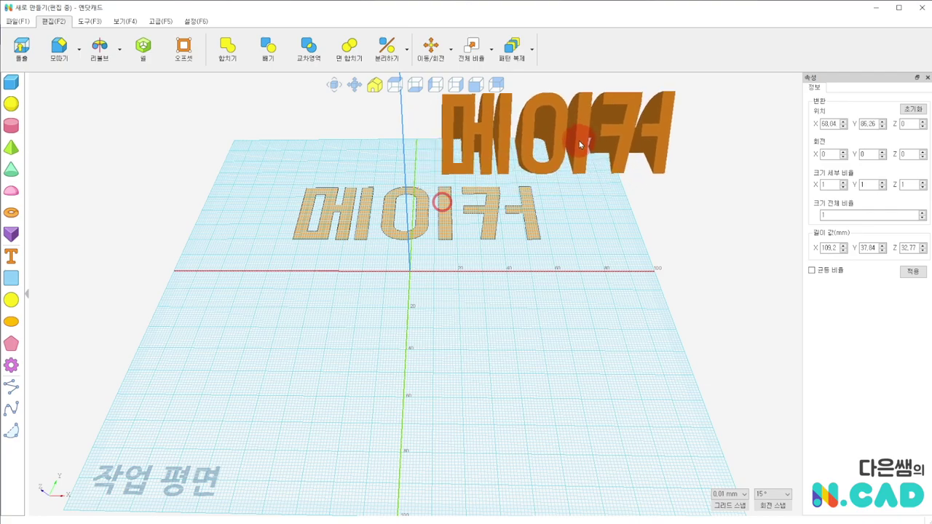
- Revolve the flat 메이커 text 60 around the red X axis as a separate new solid
{"action": "left_click", "coordinate": [538, 155]}
{"action": "left_click", "coordinate": [100, 52]}
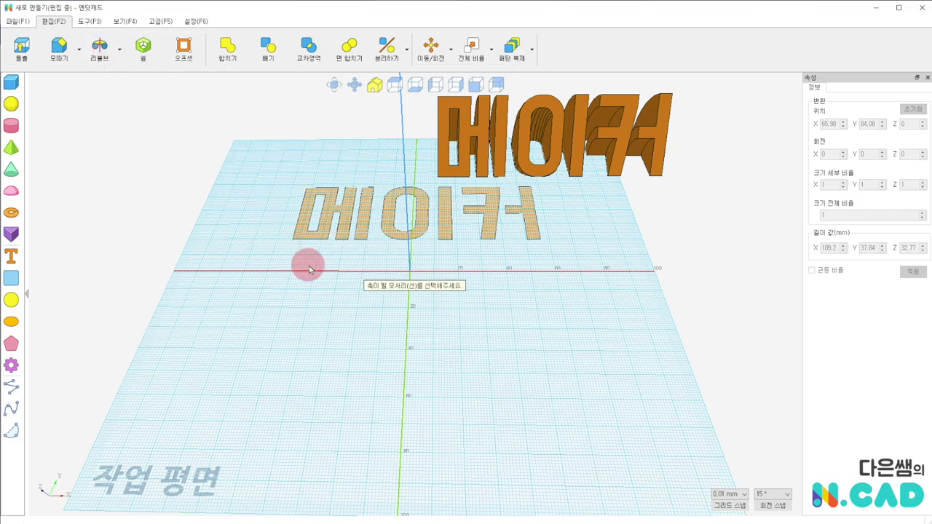
{"action": "left_click", "coordinate": [347, 275]}
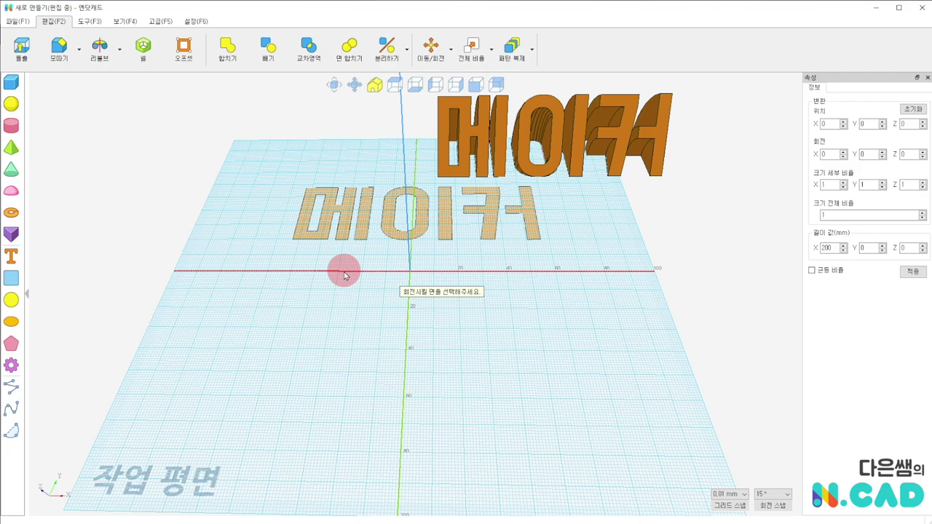
{"action": "left_click", "coordinate": [359, 214]}
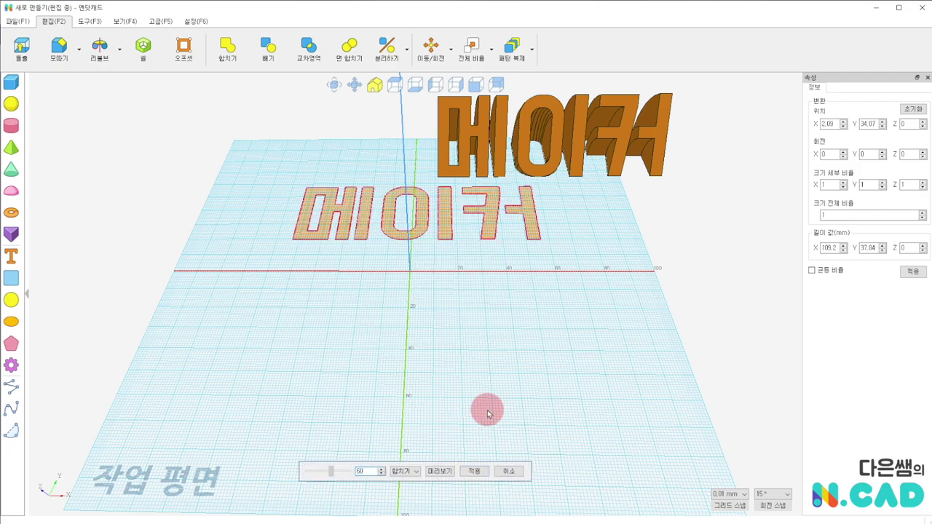
{"action": "left_click", "coordinate": [440, 472]}
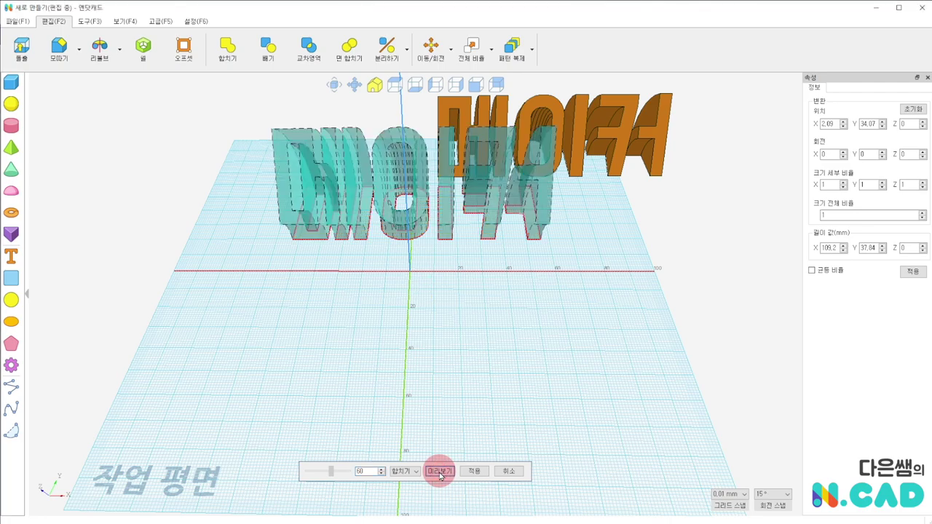
{"action": "right_click_drag", "start_coordinate": [379, 366], "coordinate": [408, 377]}
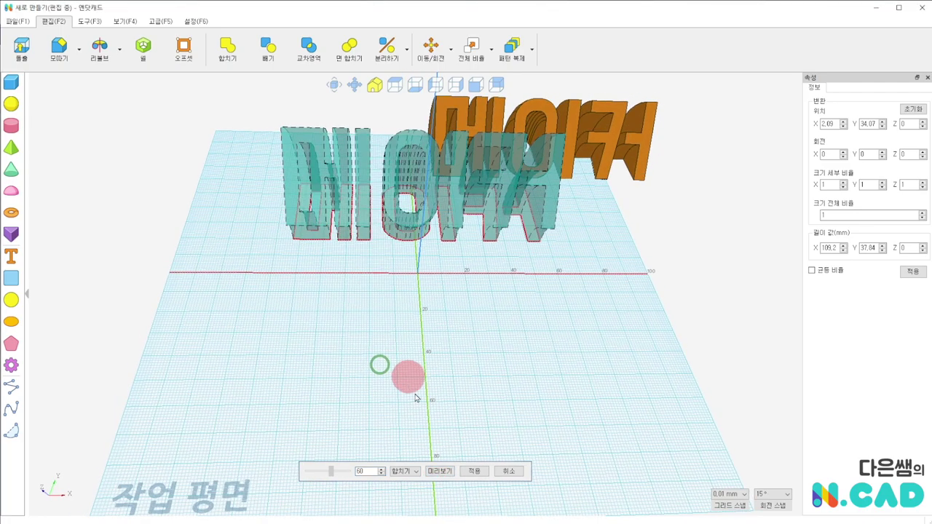
{"action": "left_click", "coordinate": [409, 486]}
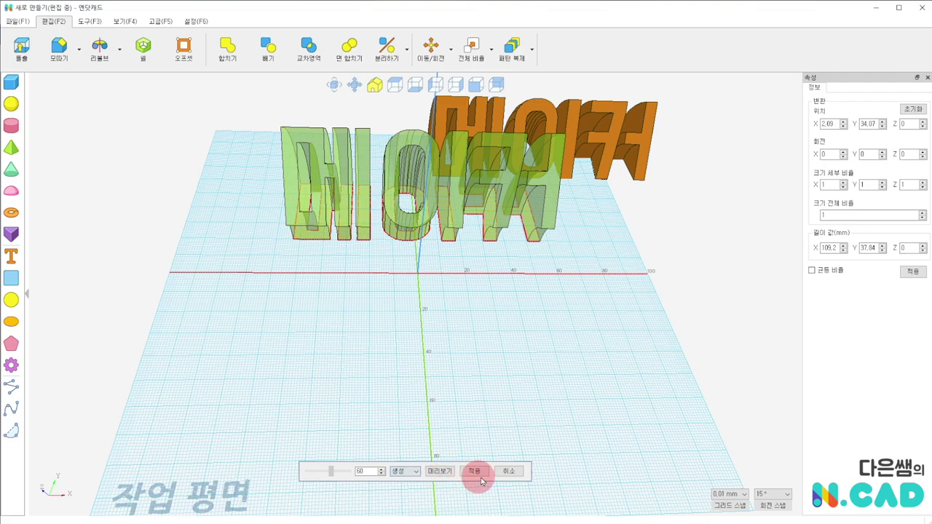
{"action": "left_click", "coordinate": [474, 471]}
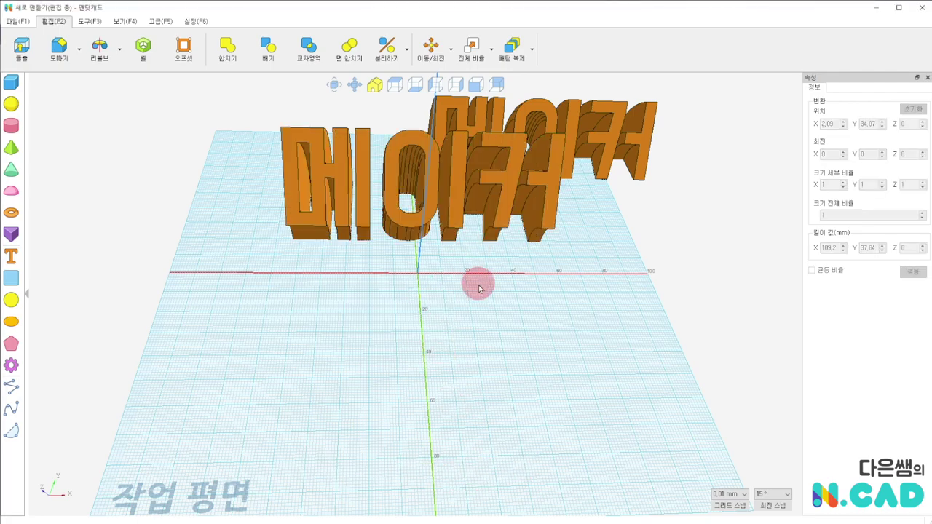
- Move the front 메이커 solid to the back left
{"action": "right_click_drag", "start_coordinate": [478, 288], "coordinate": [459, 321]}
{"action": "mouse_move", "coordinate": [455, 316]}
{"action": "left_mouse_down"}
{"action": "mouse_move", "coordinate": [348, 277]}
{"action": "mouse_move", "coordinate": [312, 233]}
{"action": "left_mouse_up"}
{"action": "right_click_drag", "start_coordinate": [386, 370], "coordinate": [386, 355]}
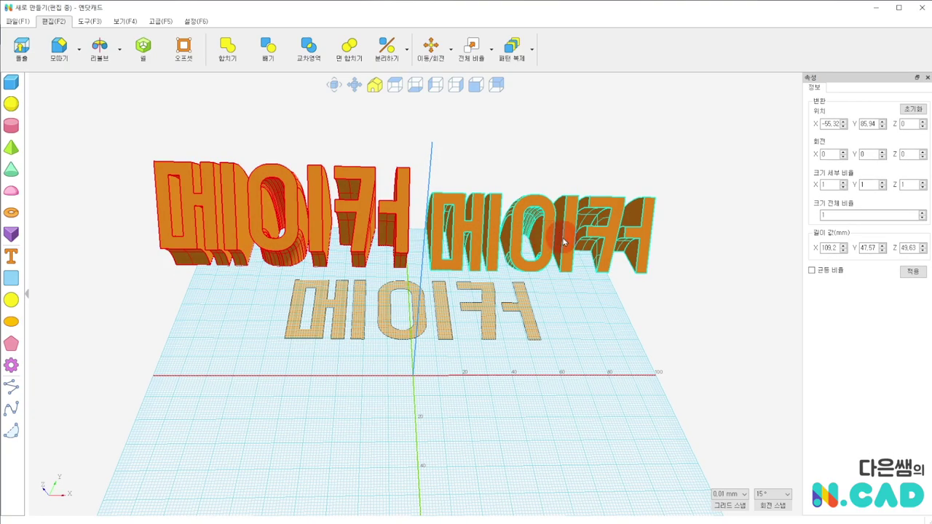
- Lower the floating standing 메이커 text onto the plane's front centre at X -3.99, Y -35.56
{"action": "right_click_drag", "start_coordinate": [608, 309], "coordinate": [477, 321]}
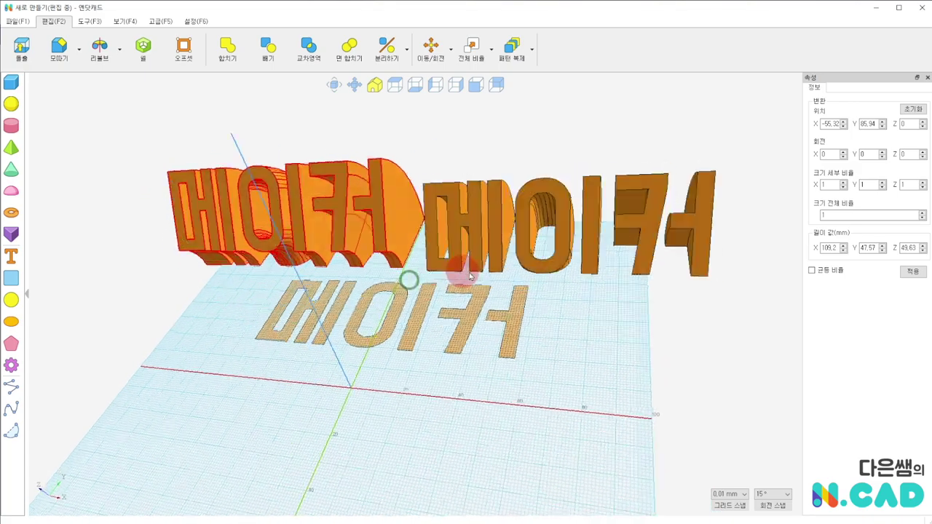
{"action": "right_click_drag", "start_coordinate": [469, 277], "coordinate": [530, 258]}
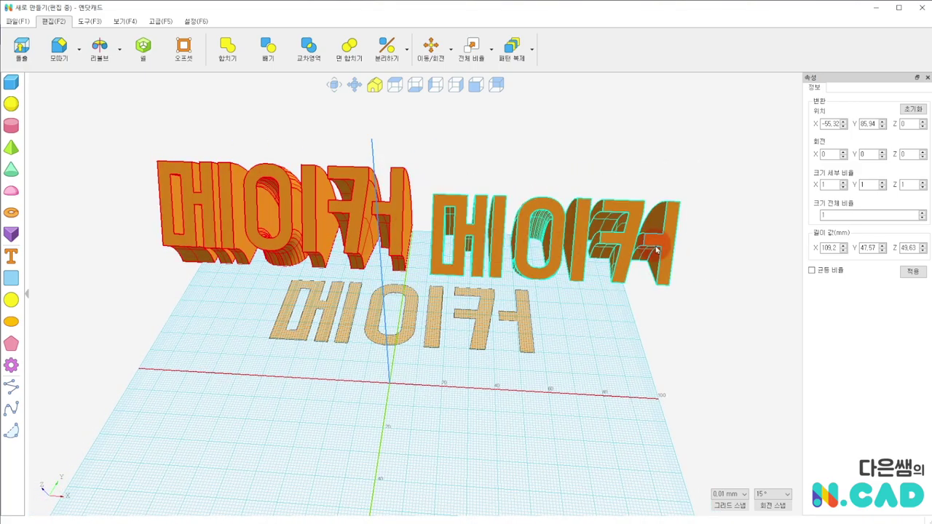
{"action": "left_click", "coordinate": [191, 271]}
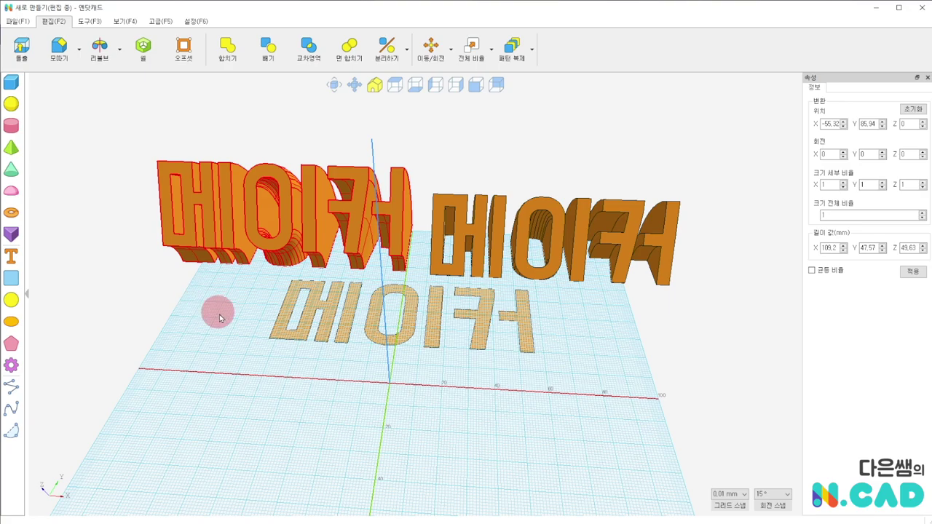
{"action": "right_click_drag", "start_coordinate": [233, 328], "coordinate": [195, 323]}
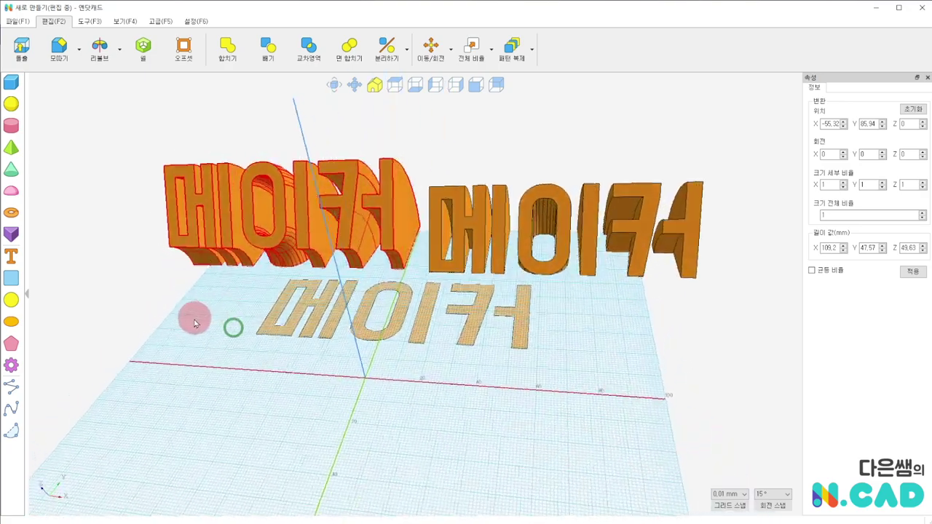
{"action": "right_click_drag", "start_coordinate": [256, 377], "coordinate": [384, 395]}
{"action": "middle_click_drag", "start_coordinate": [460, 393], "coordinate": [473, 344]}
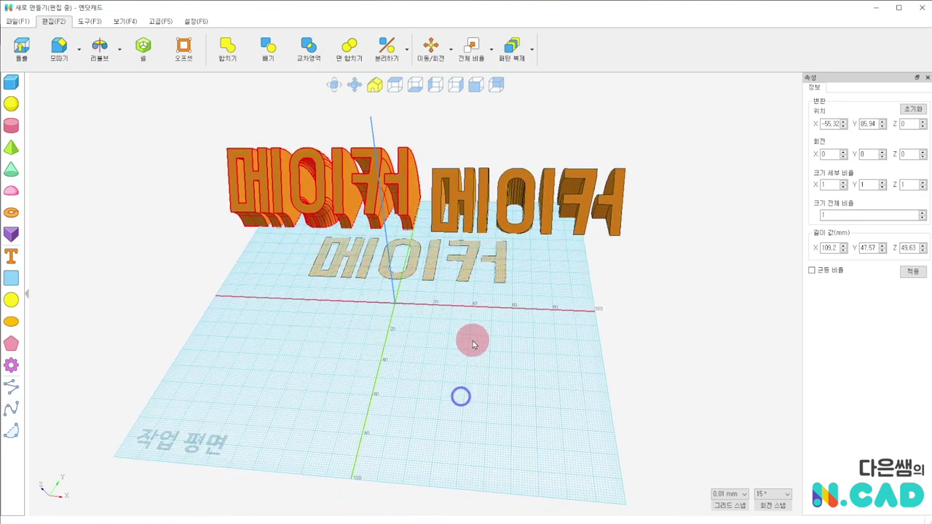
{"action": "right_click_drag", "start_coordinate": [451, 348], "coordinate": [485, 354]}
{"action": "mouse_move", "coordinate": [308, 190]}
{"action": "left_mouse_down"}
{"action": "mouse_move", "coordinate": [387, 351]}
{"action": "mouse_move", "coordinate": [368, 332]}
{"action": "left_mouse_up"}
{"action": "mouse_move", "coordinate": [426, 436]}
{"action": "right_mouse_down"}
{"action": "mouse_move", "coordinate": [492, 445]}
{"action": "mouse_move", "coordinate": [435, 437]}
{"action": "right_mouse_up"}
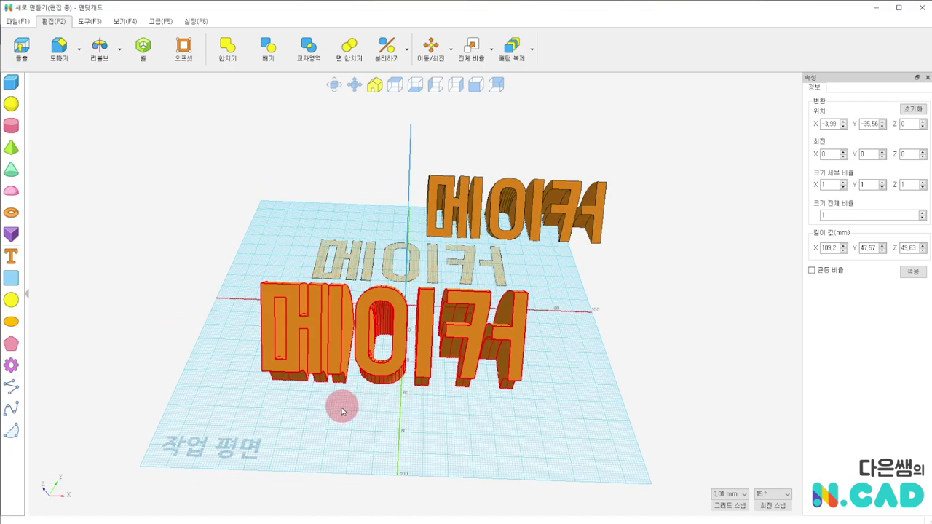
- Draw a 120 × 30 mm rectangle under the letters
{"action": "left_click", "coordinate": [349, 435]}
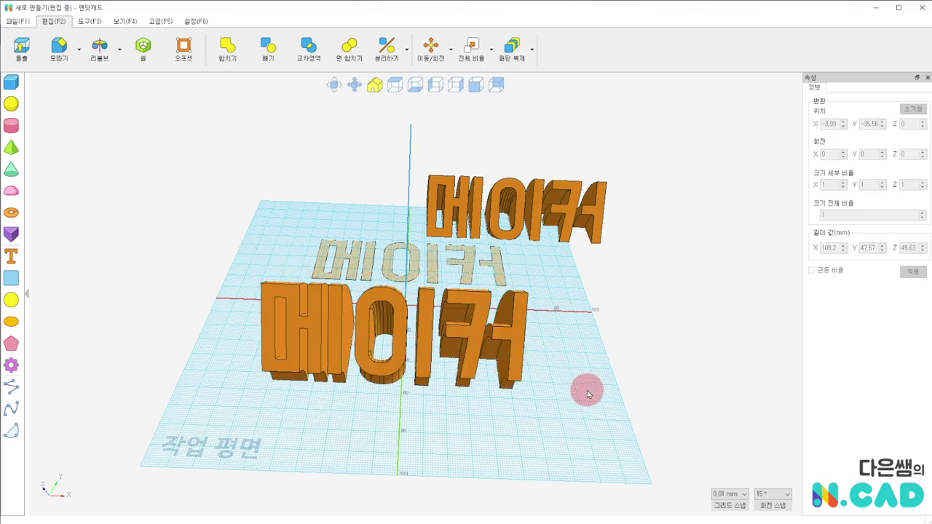
{"action": "left_click", "coordinate": [11, 278]}
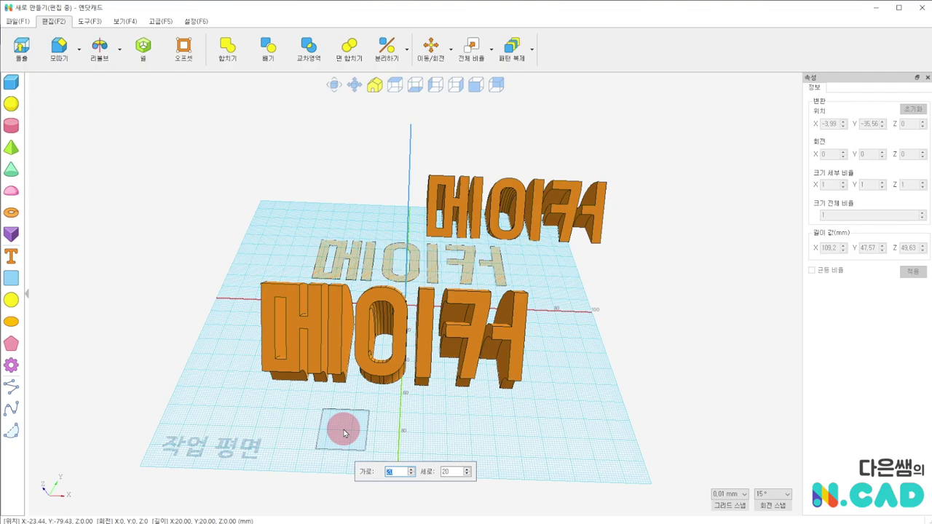
{"action": "type", "text": "0"}
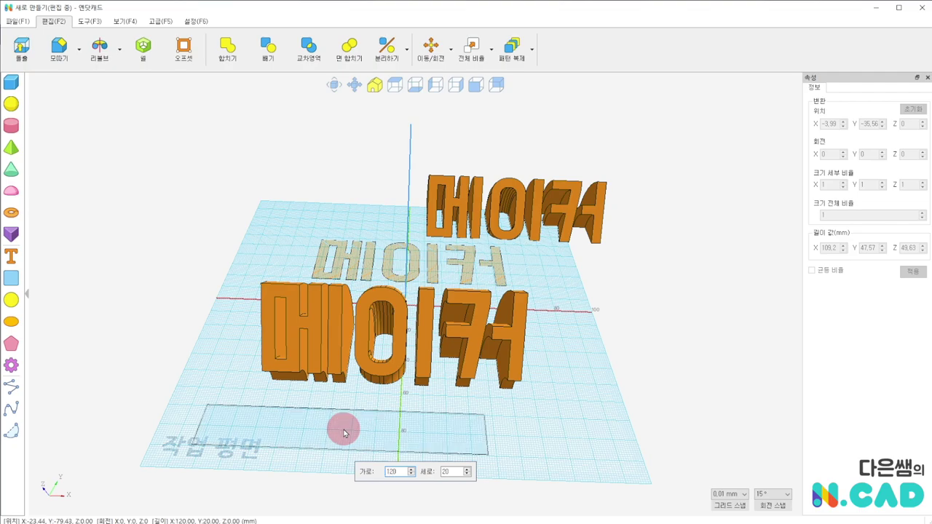
{"action": "type", "text": "30"}
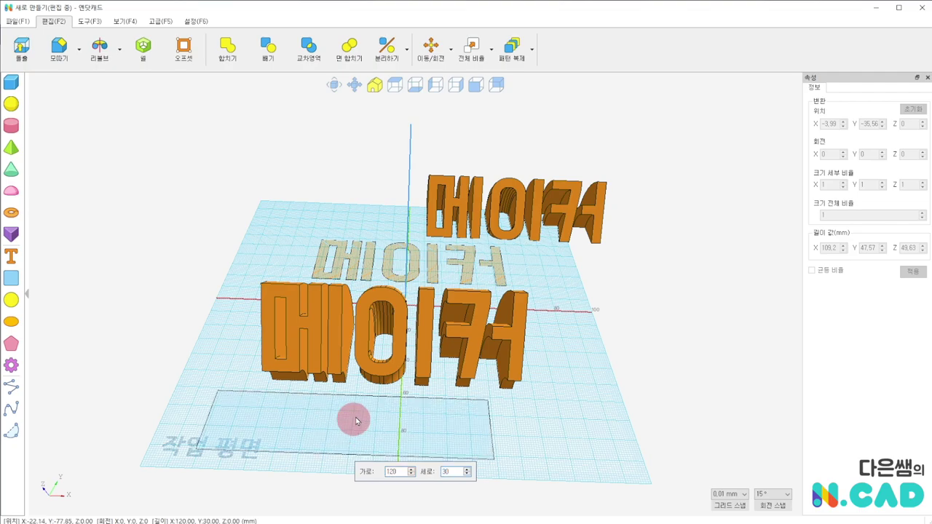
{"action": "left_click", "coordinate": [380, 387]}
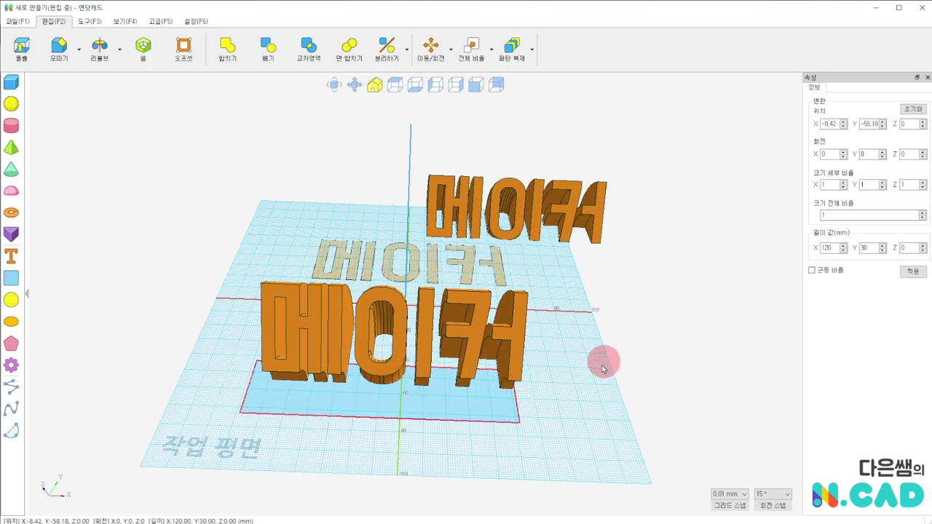
{"action": "left_click", "coordinate": [488, 391]}
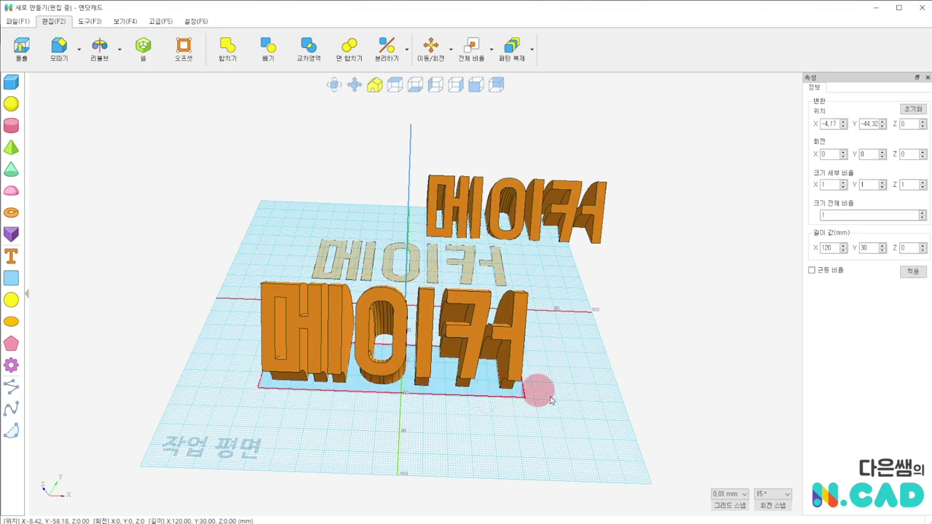
{"action": "mouse_move", "coordinate": [601, 362]}
{"action": "right_mouse_down"}
{"action": "mouse_move", "coordinate": [486, 387]}
{"action": "mouse_move", "coordinate": [574, 324]}
{"action": "right_mouse_up"}
{"action": "right_click_drag", "start_coordinate": [552, 405], "coordinate": [555, 436]}
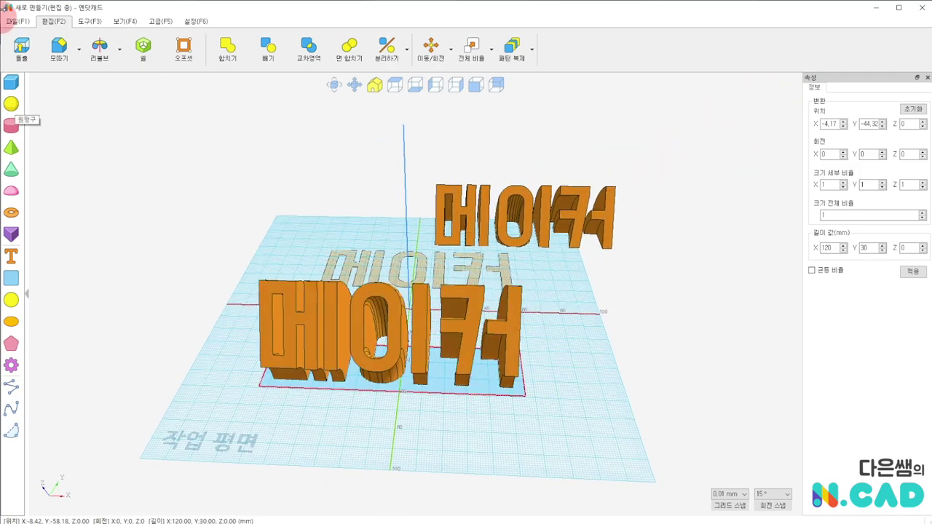
- Extrude the rectangle into a 10 mm base block and move it to the left
{"action": "left_click", "coordinate": [21, 48]}
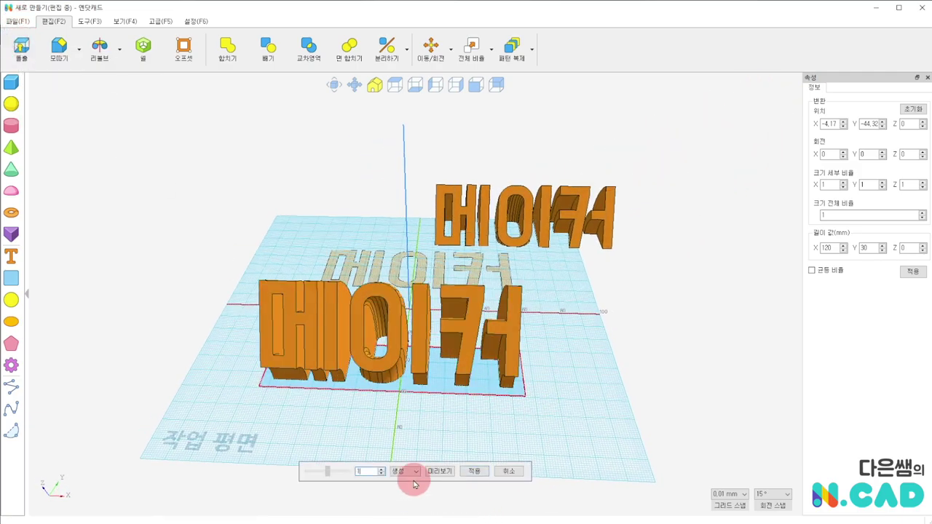
{"action": "key", "text": "Return"}
{"action": "right_click_drag", "start_coordinate": [411, 483], "coordinate": [431, 429]}
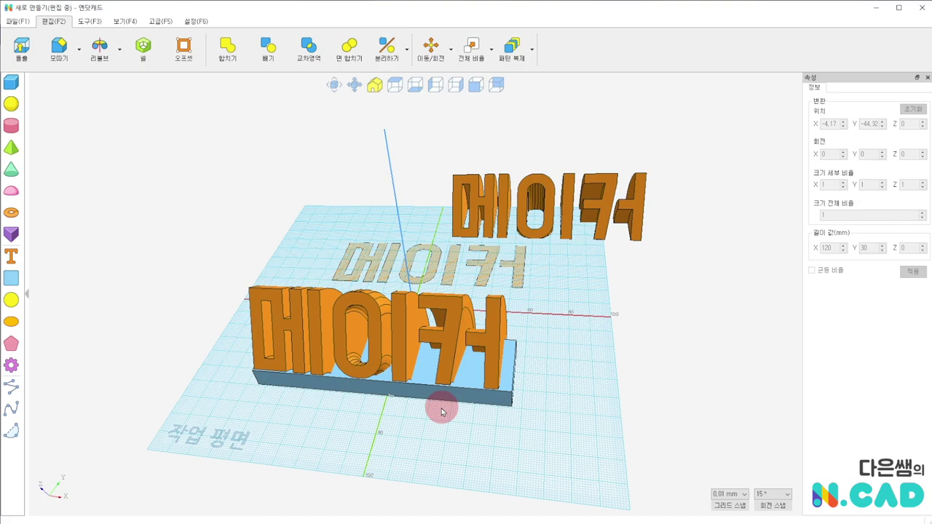
{"action": "left_click_drag", "start_coordinate": [433, 381], "coordinate": [182, 268]}
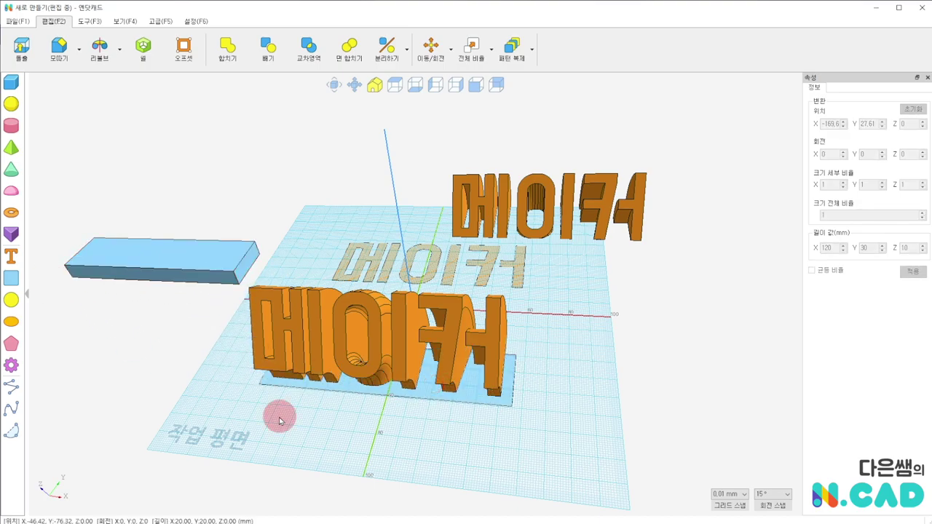
- Begin an ellipse with width 120
{"action": "left_click", "coordinate": [310, 426]}
{"action": "type", "text": "120"}
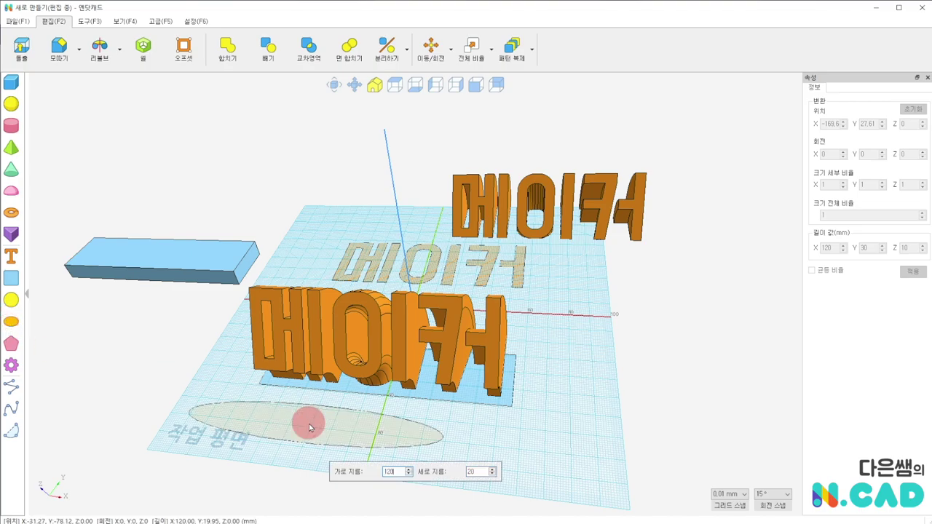
{"action": "key", "text": "Tab"}
- Extrude a 120 × 50 ellipse into a yellow disk under the front 메이커 letters
{"action": "type", "text": "50"}
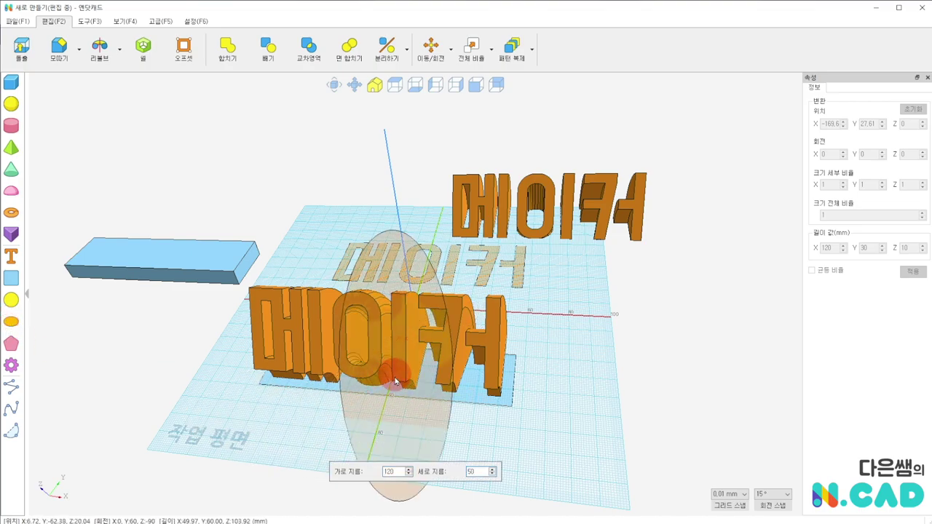
{"action": "key", "text": "Return"}
{"action": "left_click_drag", "start_coordinate": [374, 415], "coordinate": [449, 388]}
{"action": "left_click", "coordinate": [21, 49]}
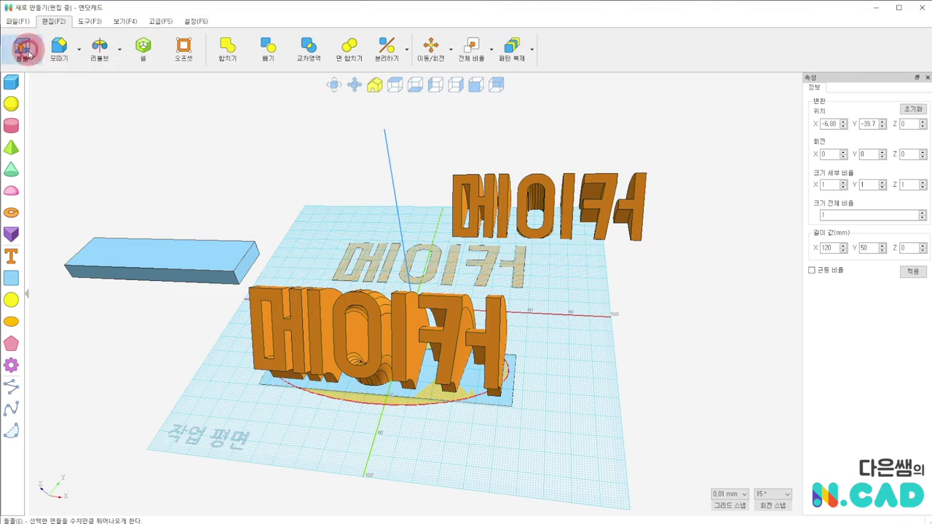
{"action": "left_click", "coordinate": [429, 477]}
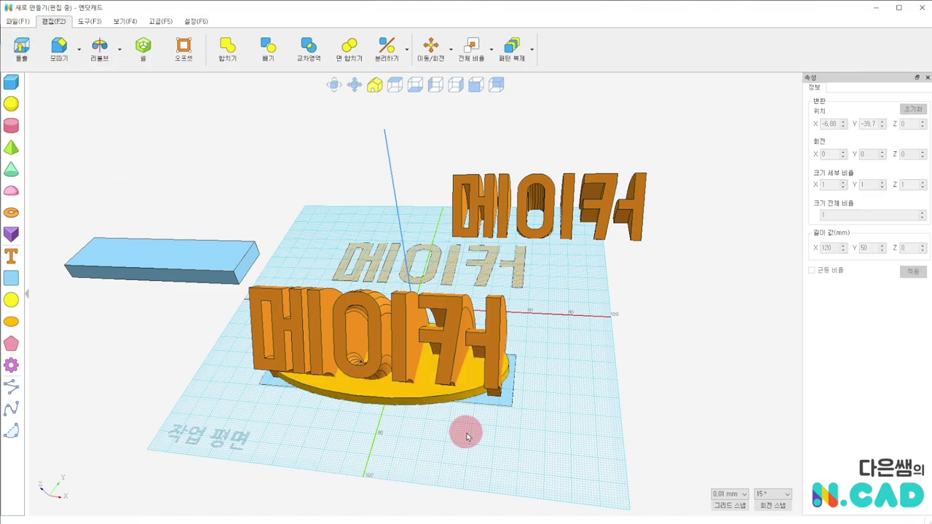
- Move the flat 메이커 text forward on the plane
{"action": "right_click_drag", "start_coordinate": [447, 423], "coordinate": [369, 434]}
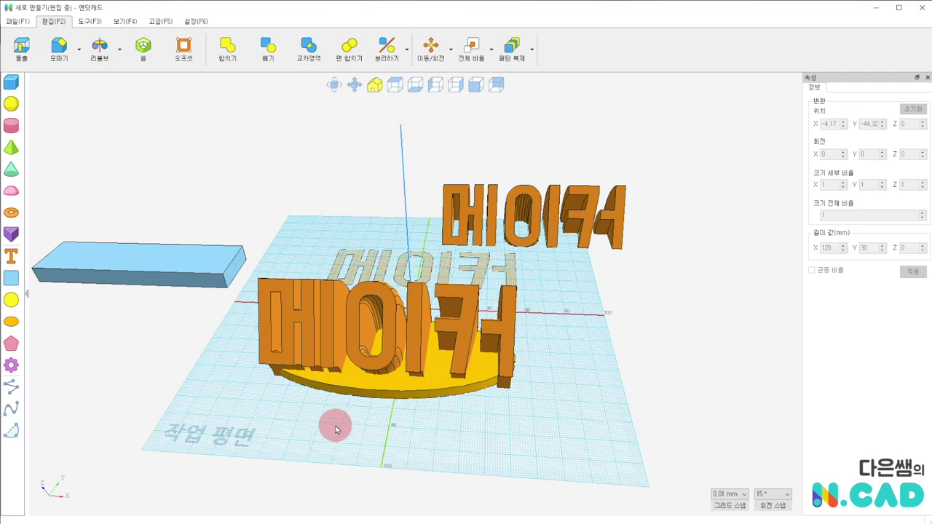
{"action": "right_click_drag", "start_coordinate": [335, 430], "coordinate": [332, 474]}
{"action": "left_click_drag", "start_coordinate": [404, 414], "coordinate": [314, 295]}
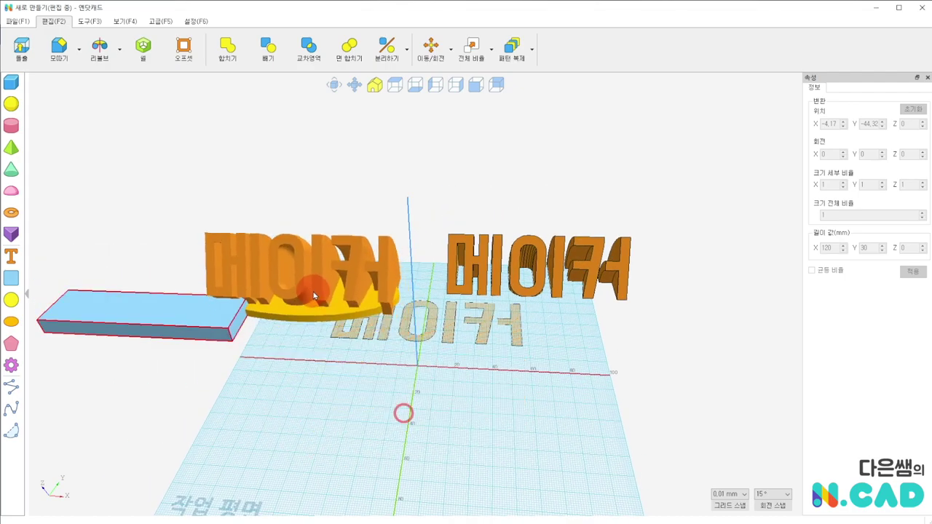
{"action": "right_click_drag", "start_coordinate": [284, 442], "coordinate": [324, 474]}
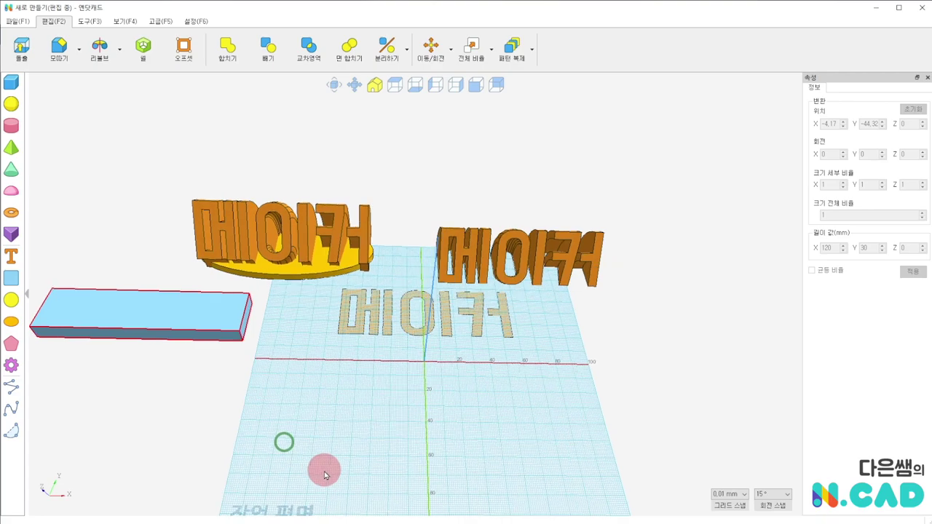
{"action": "left_click_drag", "start_coordinate": [386, 325], "coordinate": [314, 422]}
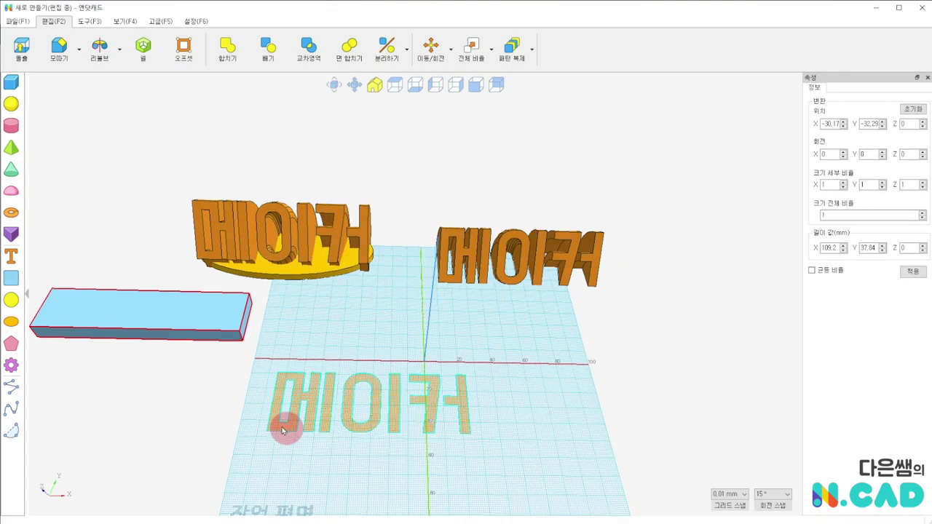
{"action": "left_click", "coordinate": [381, 387]}
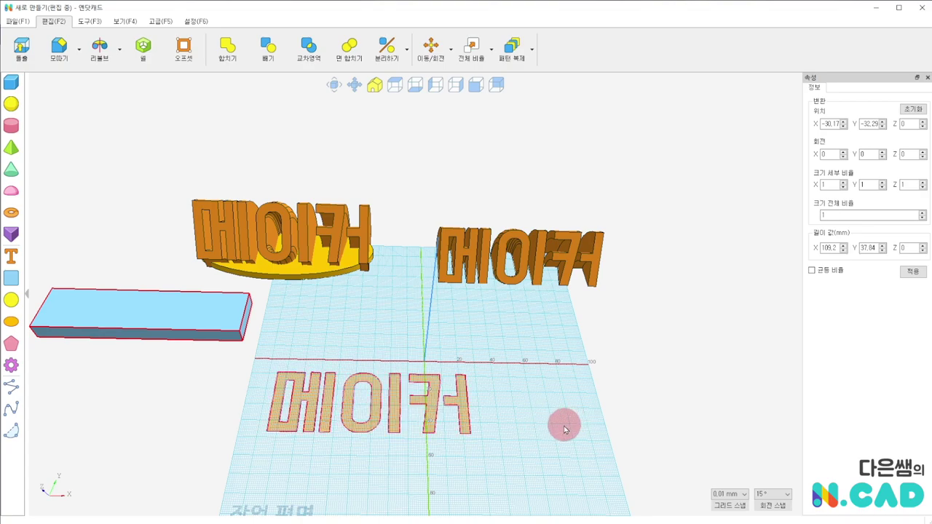
{"action": "left_click", "coordinate": [564, 430]}
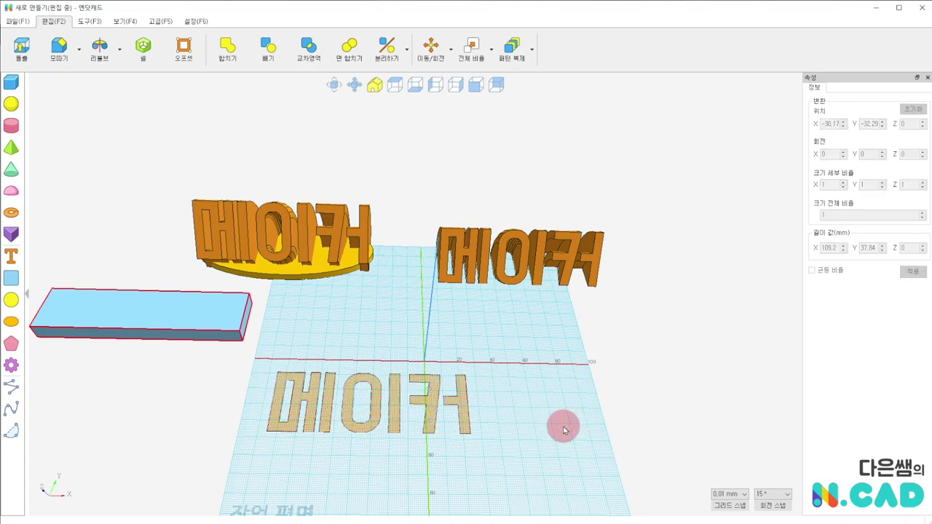
{"action": "left_click", "coordinate": [459, 402]}
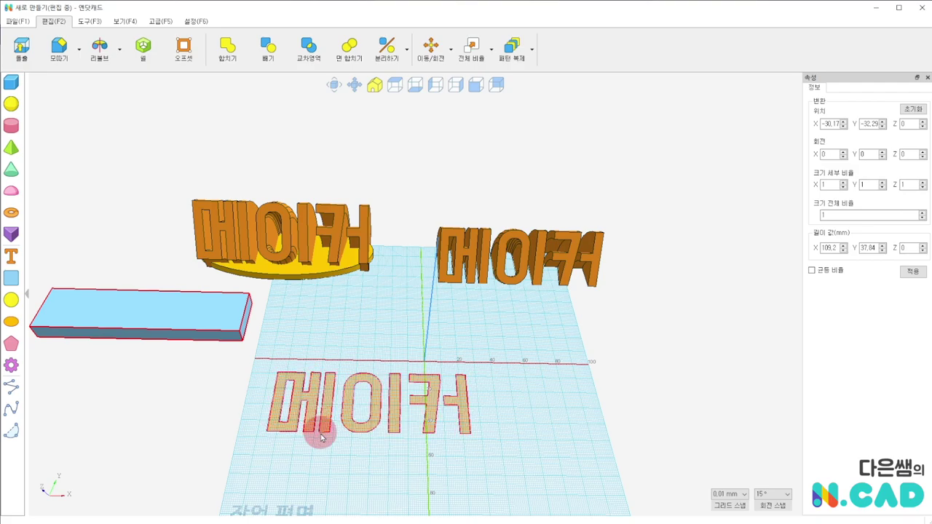
{"action": "left_click", "coordinate": [315, 394]}
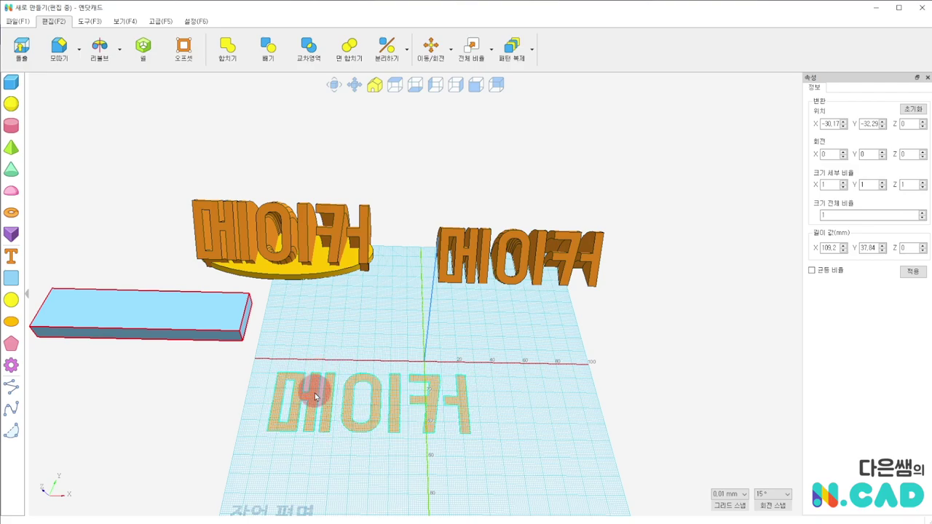
{"action": "left_click", "coordinate": [309, 430]}
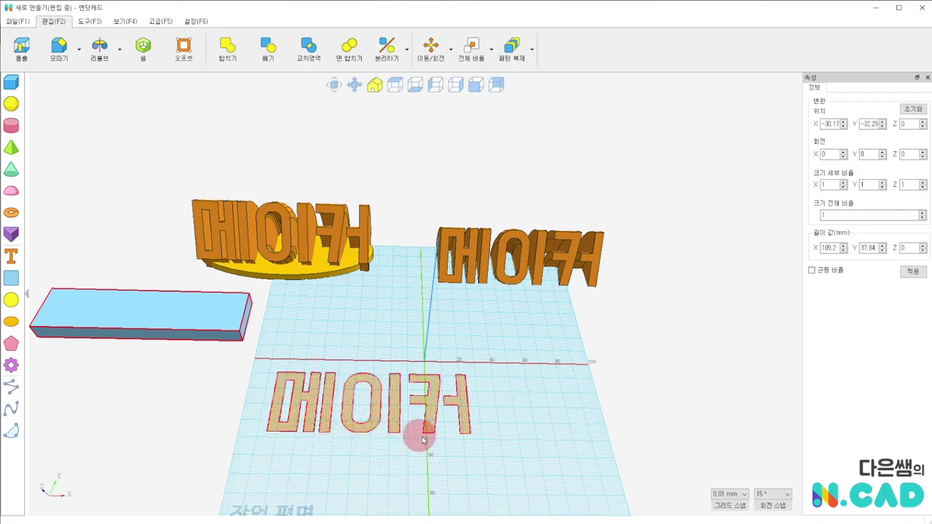
{"action": "left_click", "coordinate": [432, 382]}
{"action": "left_click", "coordinate": [534, 392]}
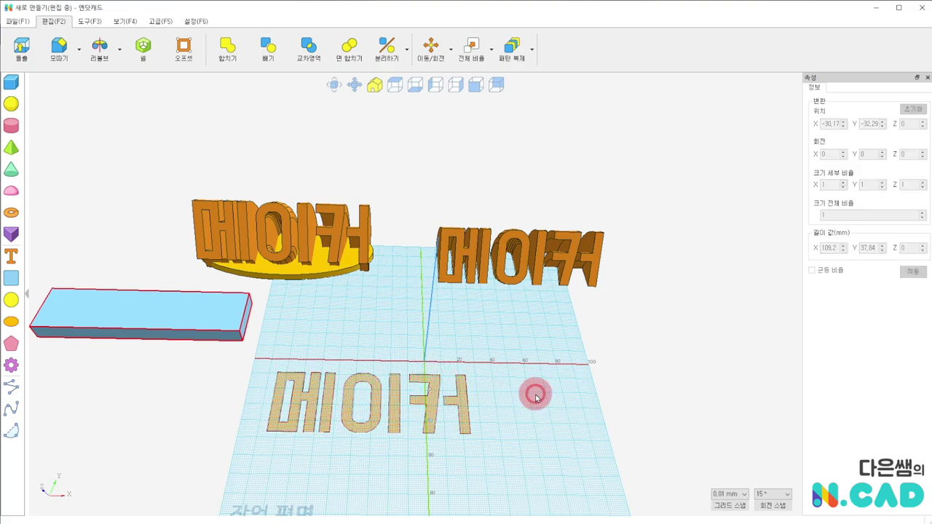
{"action": "left_click", "coordinate": [430, 391]}
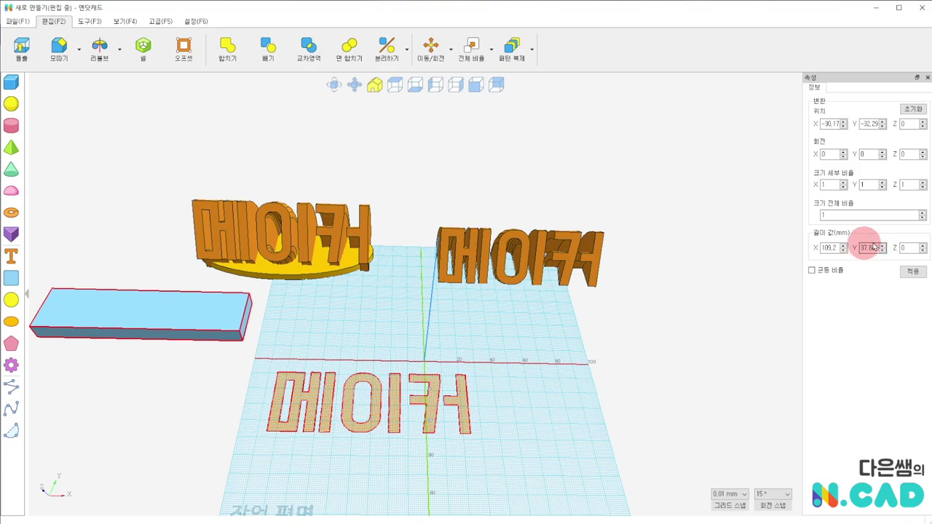
- Draw a 65 × 37.84 mm rectangle over the middle letters at X -29.89, Y -28.09
{"action": "left_click", "coordinate": [11, 278]}
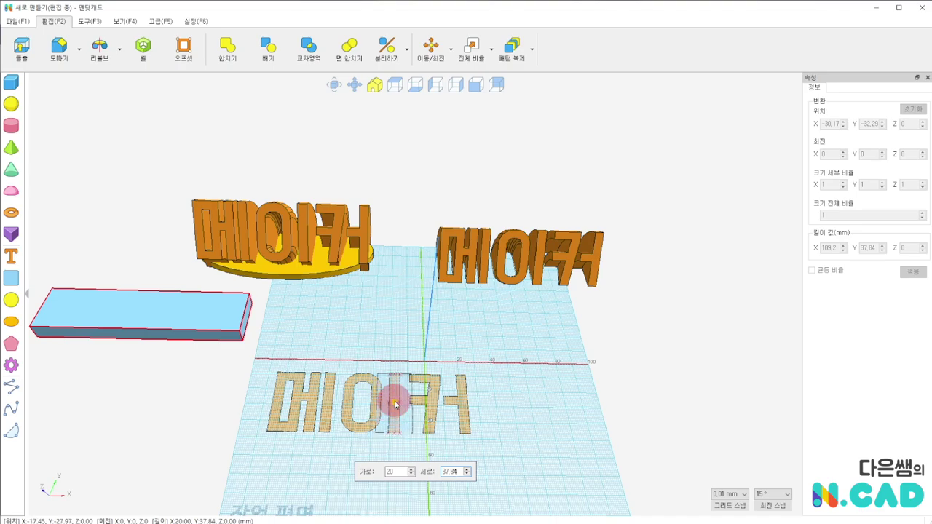
{"action": "double_click", "coordinate": [398, 471]}
{"action": "type", "text": "60"}
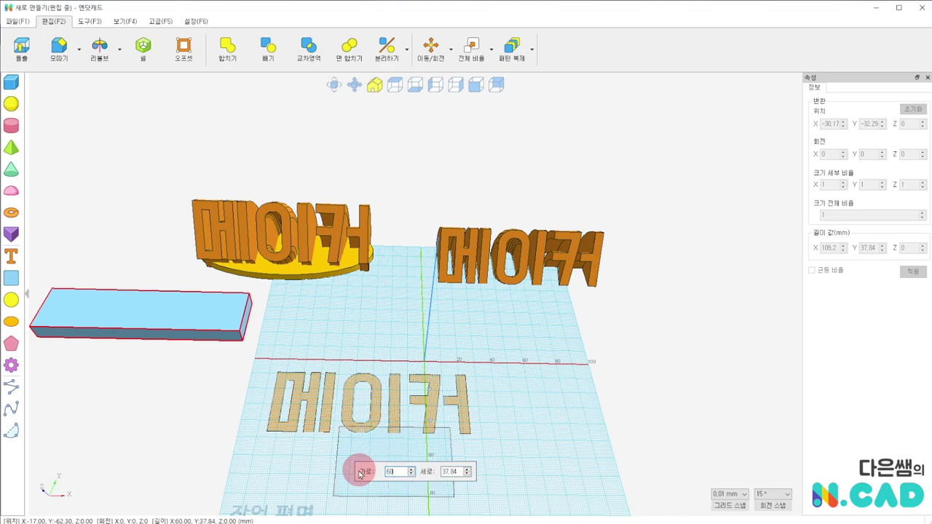
{"action": "left_click_drag", "start_coordinate": [358, 400], "coordinate": [364, 405]}
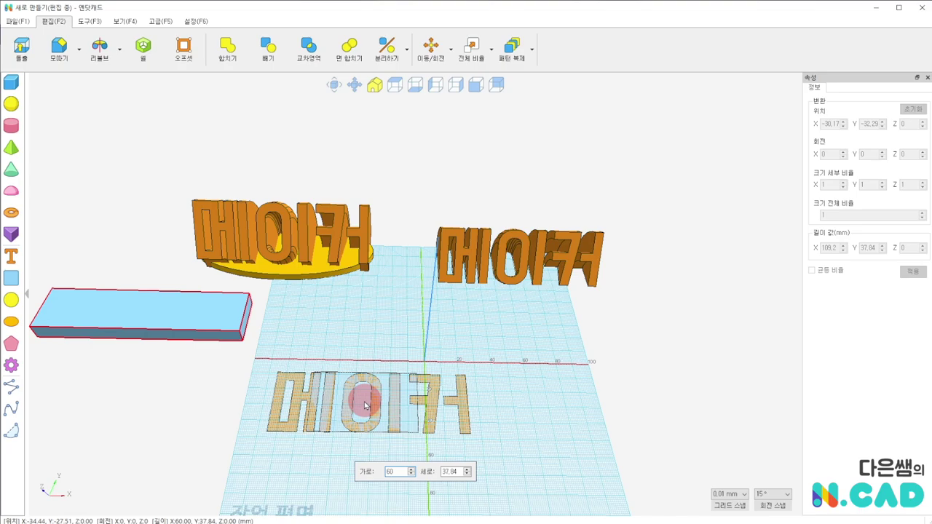
{"action": "type", "text": "5"}
{"action": "left_click", "coordinate": [366, 405]}
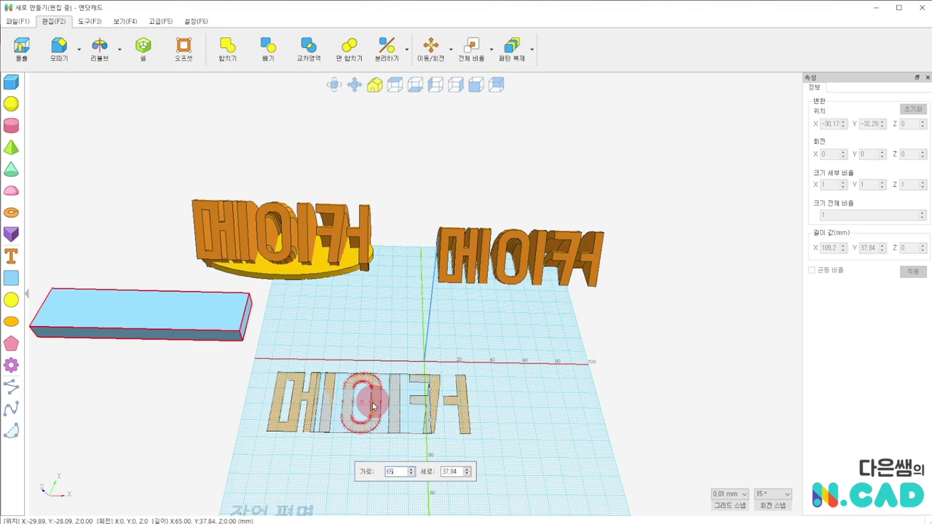
{"action": "key", "text": "Return"}
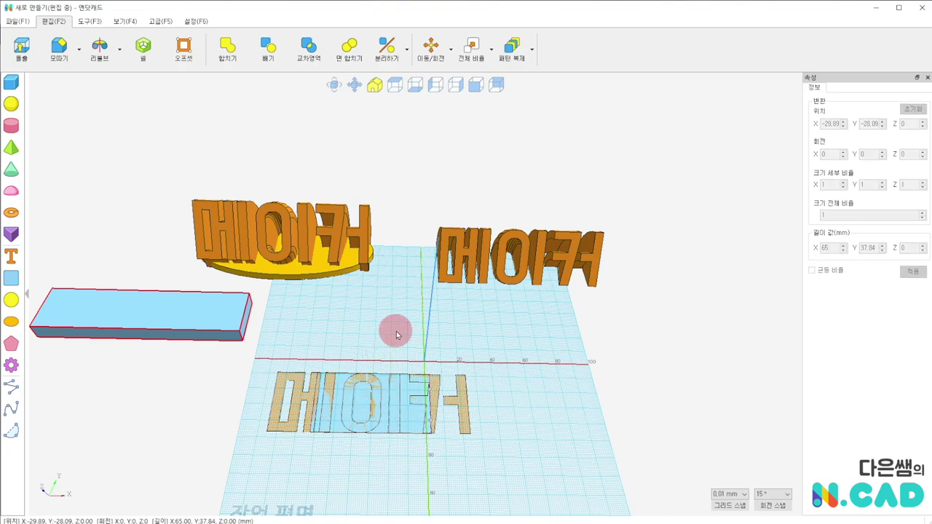
- Zoom in on the letters and shift the rectangle slightly right over them
{"action": "scroll", "coordinate": [394, 488], "scroll_direction": "up", "scroll_amount": 3}
{"action": "scroll", "coordinate": [386, 466], "scroll_direction": "up", "scroll_amount": 3}
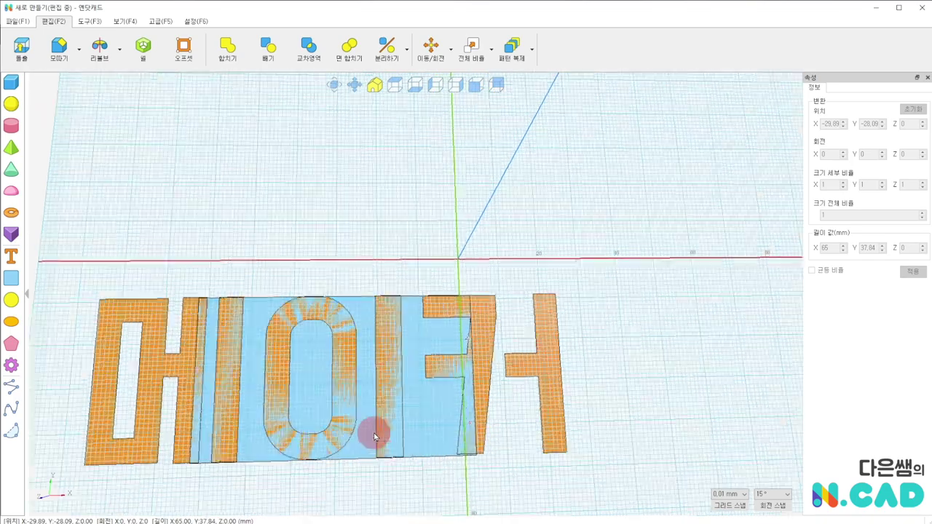
{"action": "scroll", "coordinate": [374, 435], "scroll_direction": "up", "scroll_amount": 2}
{"action": "scroll", "coordinate": [209, 343], "scroll_direction": "up", "scroll_amount": 2}
{"action": "mouse_move", "coordinate": [278, 324]}
{"action": "right_mouse_down"}
{"action": "mouse_move", "coordinate": [455, 159]}
{"action": "mouse_move", "coordinate": [493, 152]}
{"action": "mouse_move", "coordinate": [395, 170]}
{"action": "mouse_move", "coordinate": [468, 231]}
{"action": "mouse_move", "coordinate": [502, 205]}
{"action": "right_mouse_up"}
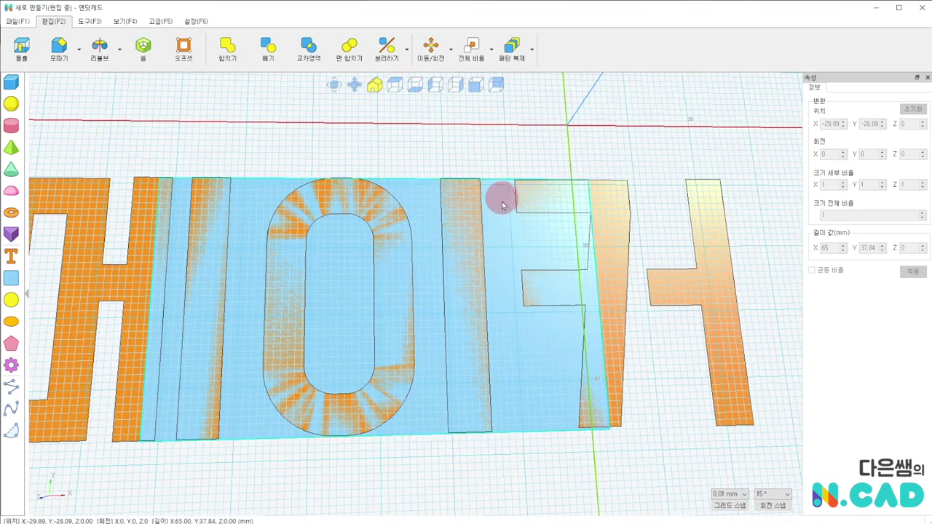
{"action": "left_click_drag", "start_coordinate": [502, 206], "coordinate": [510, 365]}
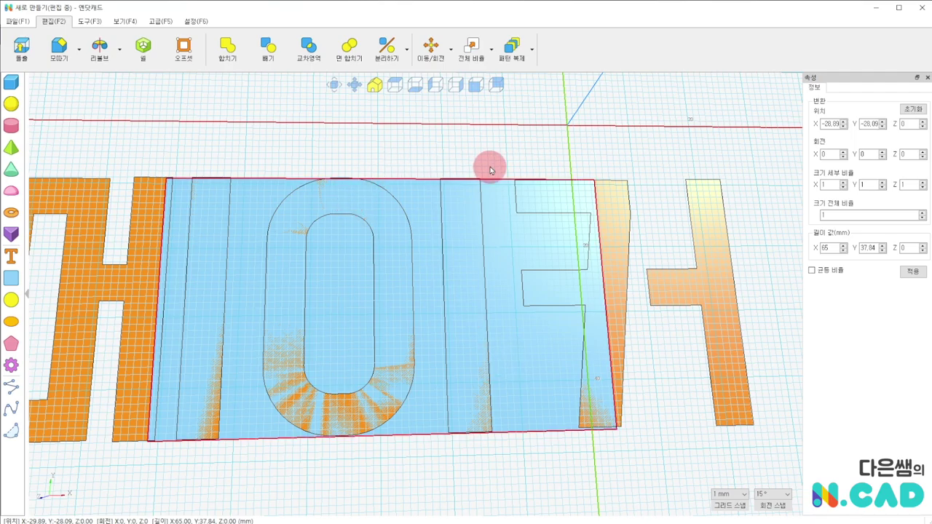
{"action": "mouse_move", "coordinate": [487, 167]}
{"action": "right_mouse_down"}
{"action": "mouse_move", "coordinate": [483, 202]}
{"action": "mouse_move", "coordinate": [369, 390]}
{"action": "mouse_move", "coordinate": [291, 396]}
{"action": "mouse_move", "coordinate": [348, 426]}
{"action": "mouse_move", "coordinate": [220, 291]}
{"action": "right_mouse_up"}
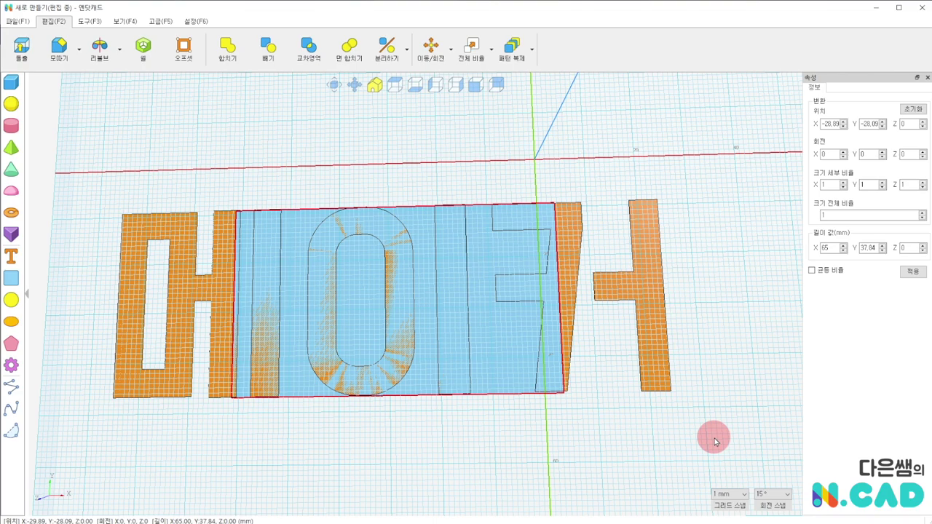
- Align the flat letters with the blue rectangle
{"action": "left_click", "coordinate": [81, 21]}
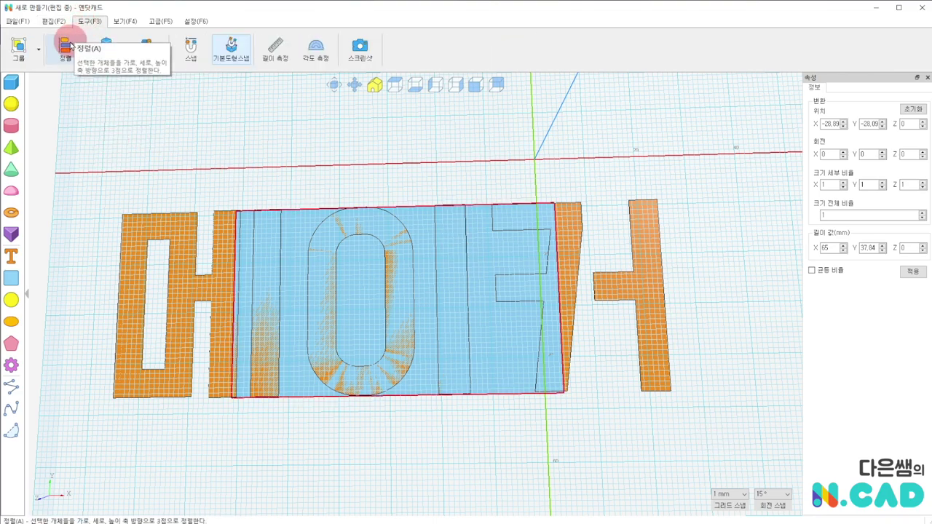
{"action": "left_click", "coordinate": [70, 45]}
{"action": "left_click", "coordinate": [208, 291], "text": "ctrl"}
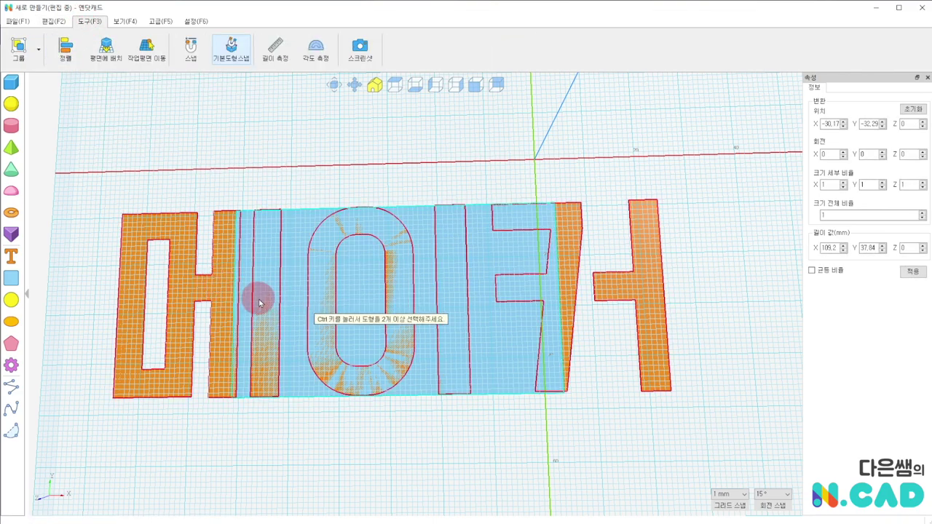
{"action": "left_click", "coordinate": [289, 286], "text": "ctrl"}
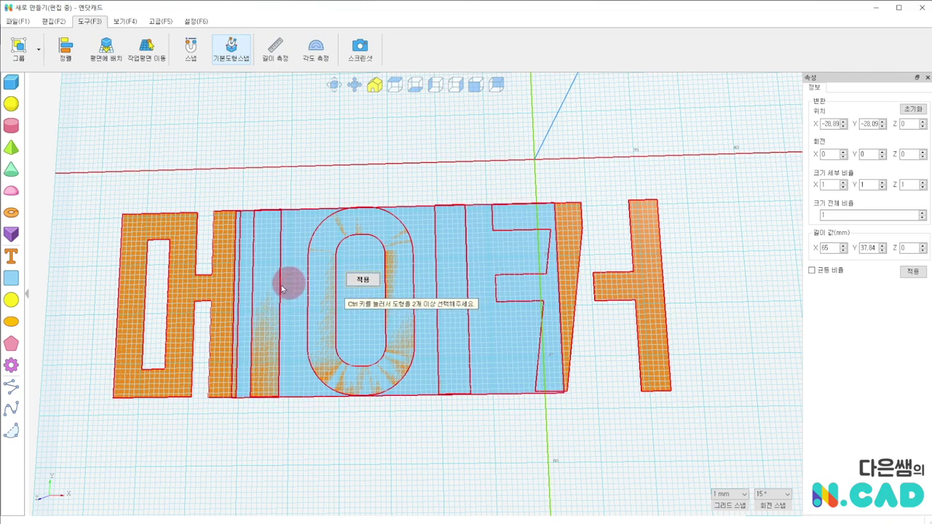
{"action": "left_click", "coordinate": [366, 284]}
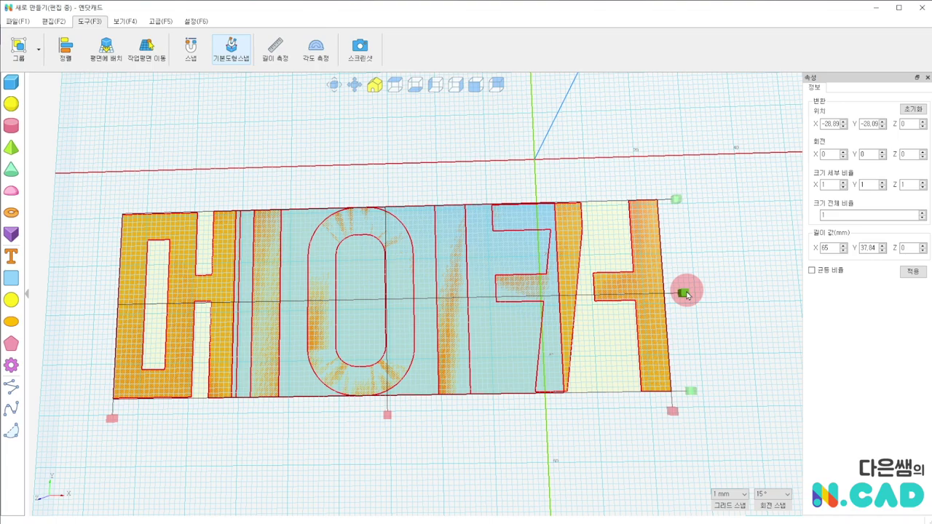
{"action": "left_click", "coordinate": [712, 349]}
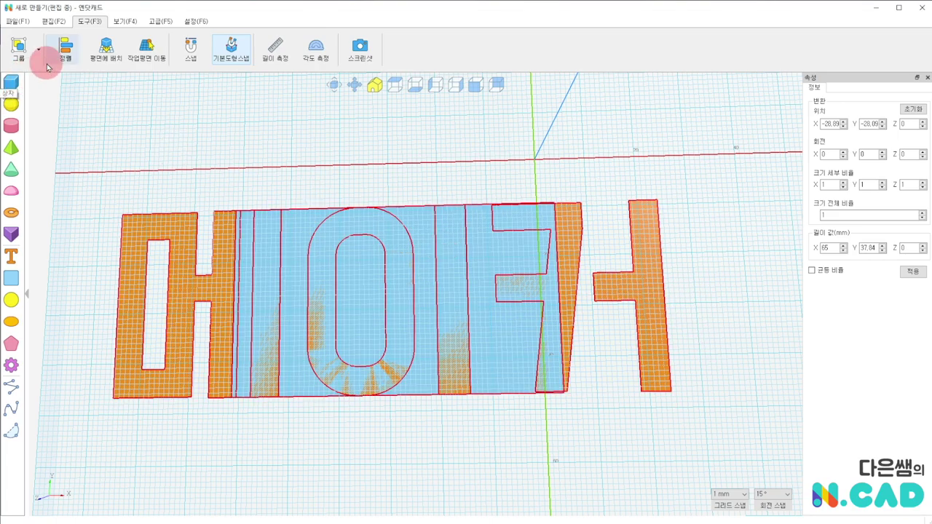
- Union the letters and the rectangle into one flat solid with 합치기
{"action": "left_click", "coordinate": [56, 20]}
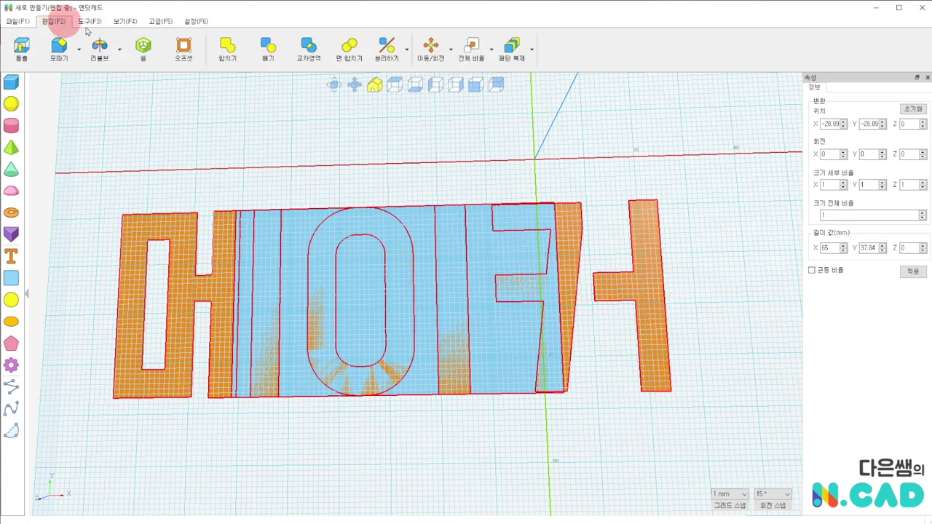
{"action": "left_click", "coordinate": [229, 46]}
{"action": "left_click", "coordinate": [264, 278]}
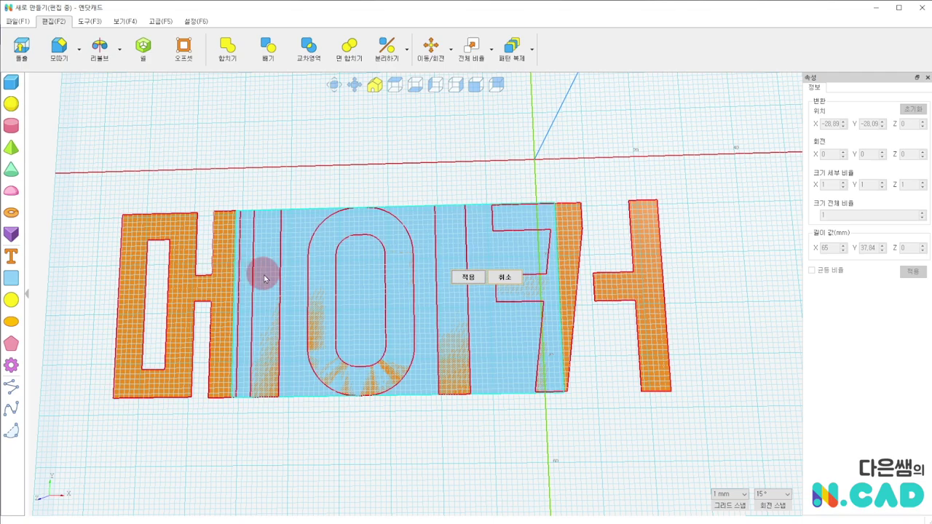
{"action": "left_click", "coordinate": [470, 278]}
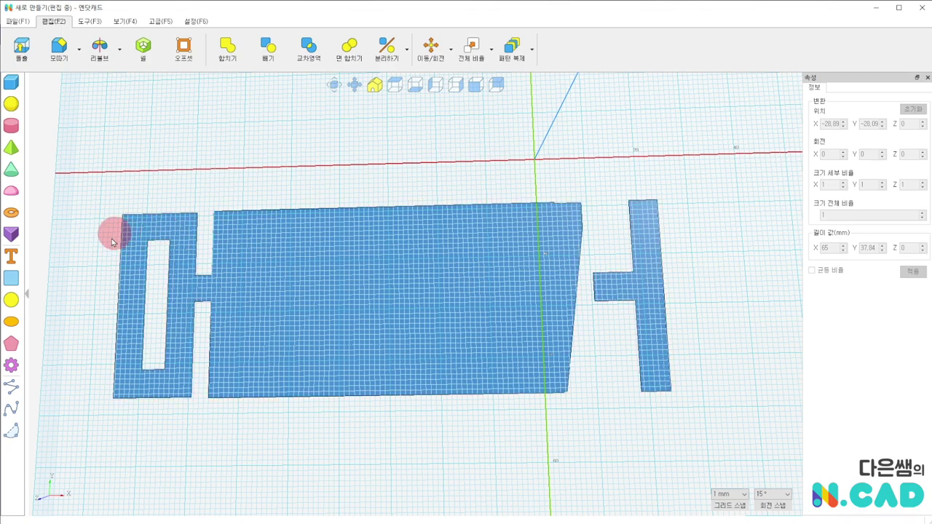
- Open the 길이 측정 tool to measure the ㅓ crossbar thickness (5.64 mm)
{"action": "left_click", "coordinate": [539, 233]}
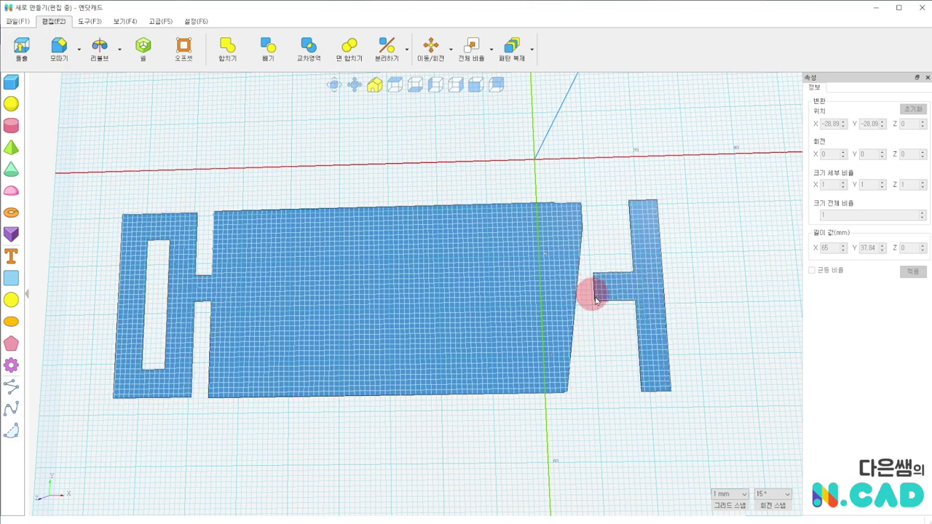
{"action": "left_click", "coordinate": [246, 157]}
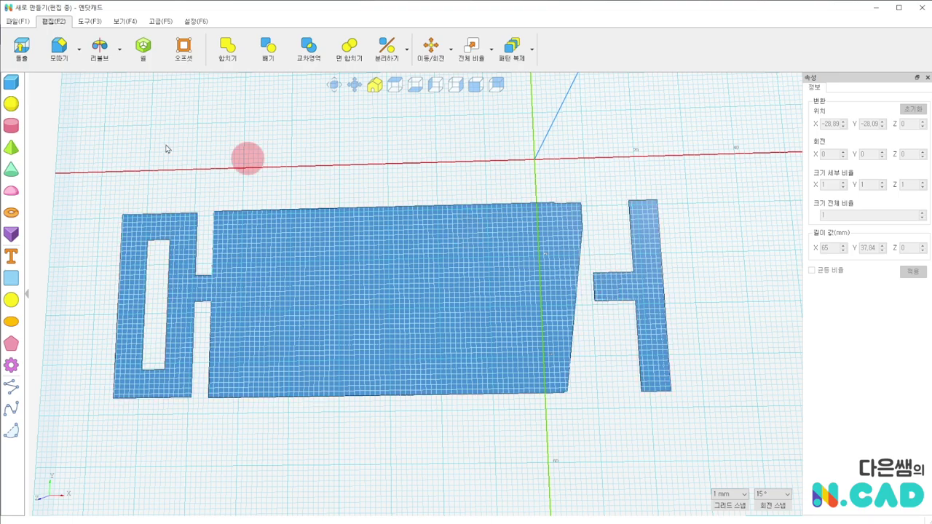
{"action": "left_click", "coordinate": [88, 21]}
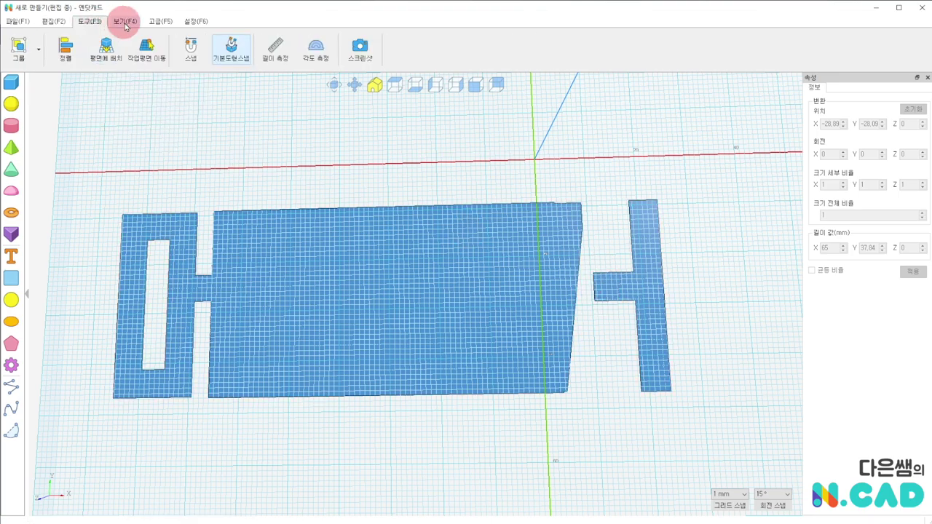
{"action": "left_click", "coordinate": [275, 51]}
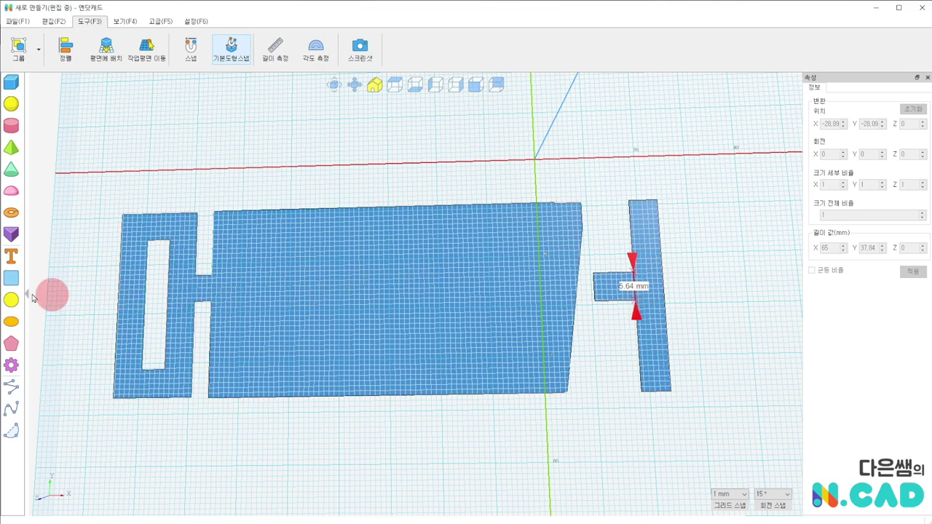
- Draw a thin rectangle strip bridging the filled middle block and the ㅓ crossbar
{"action": "left_click", "coordinate": [11, 277]}
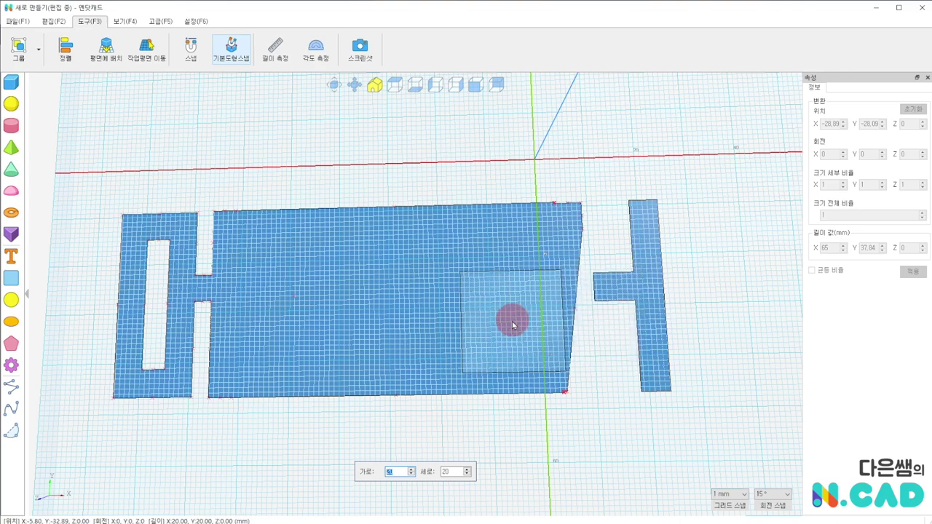
{"action": "type", "text": "5.64"}
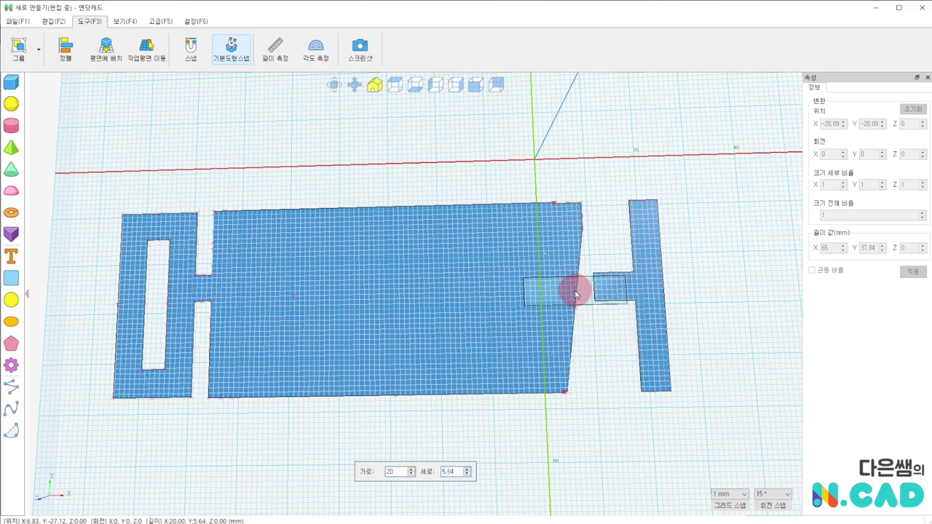
{"action": "left_click", "coordinate": [566, 287]}
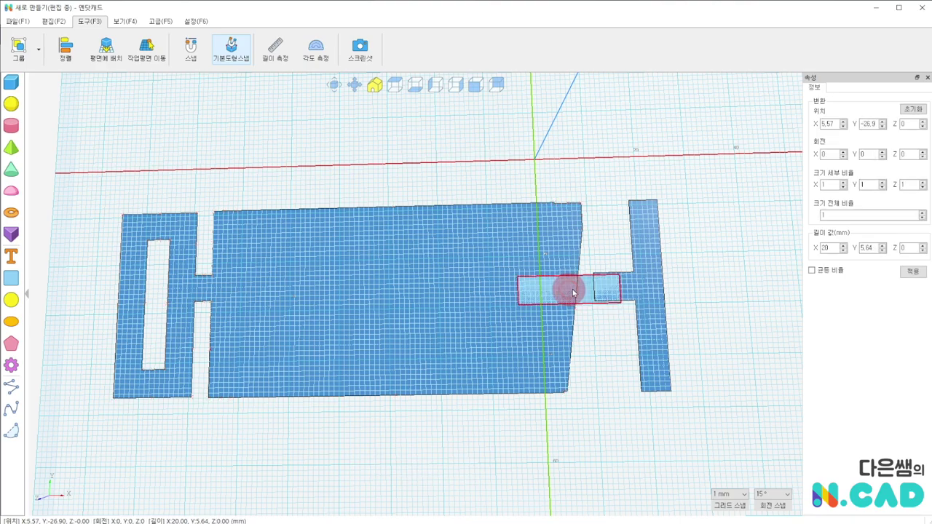
{"action": "scroll", "coordinate": [567, 288], "scroll_direction": "up", "scroll_amount": 2}
{"action": "scroll", "coordinate": [620, 291], "scroll_direction": "up", "scroll_amount": 1}
{"action": "middle_click_drag", "start_coordinate": [703, 237], "coordinate": [412, 243]}
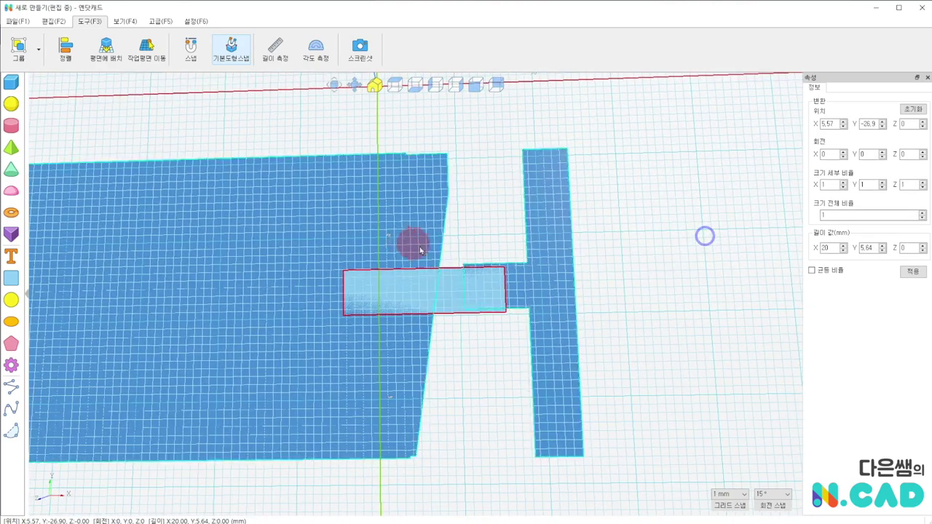
{"action": "scroll", "coordinate": [433, 264], "scroll_direction": "up", "scroll_amount": 2}
{"action": "scroll", "coordinate": [484, 258], "scroll_direction": "up", "scroll_amount": 2}
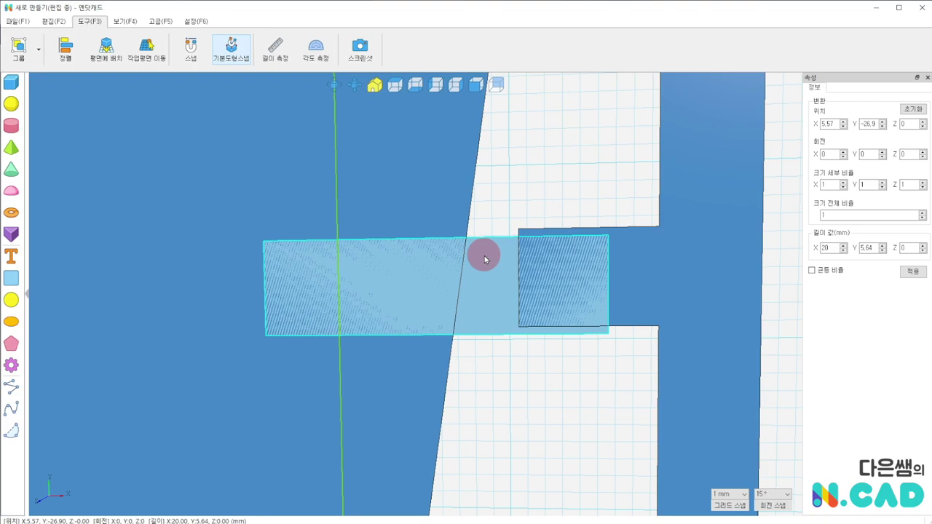
- Switch to a flat top-down view centred on the strip and ㅓ, and select the strip
{"action": "left_click", "coordinate": [544, 206]}
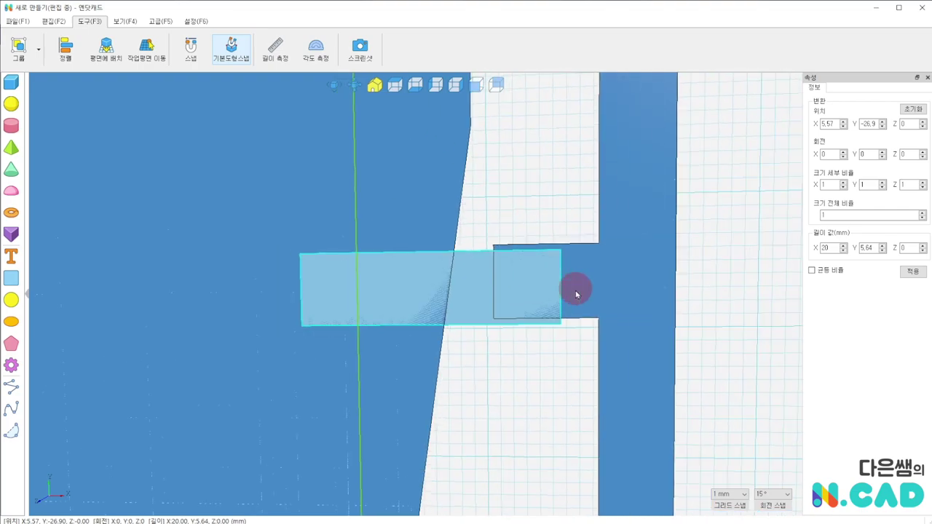
{"action": "right_click_drag", "start_coordinate": [570, 234], "coordinate": [556, 266]}
{"action": "left_click", "coordinate": [394, 86]}
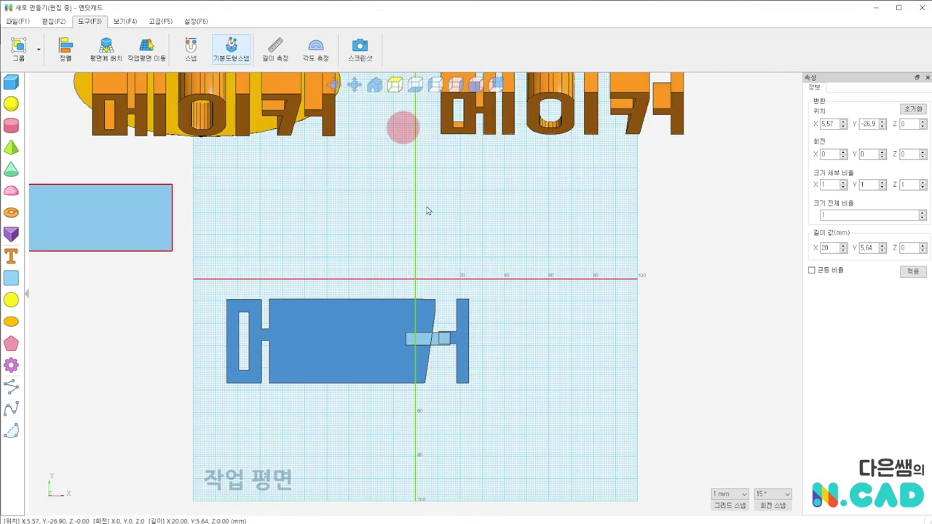
{"action": "scroll", "coordinate": [430, 370], "scroll_direction": "up", "scroll_amount": 2}
{"action": "scroll", "coordinate": [447, 347], "scroll_direction": "up", "scroll_amount": 1}
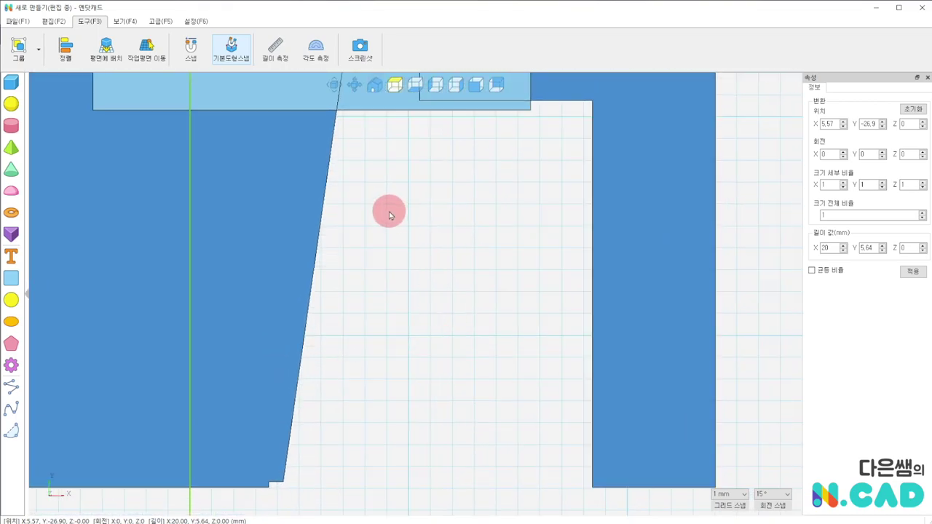
{"action": "mouse_move", "coordinate": [389, 210]}
{"action": "middle_mouse_down"}
{"action": "mouse_move", "coordinate": [441, 348]}
{"action": "mouse_move", "coordinate": [471, 392]}
{"action": "middle_mouse_up"}
{"action": "scroll", "coordinate": [470, 391], "scroll_direction": "down", "scroll_amount": 1}
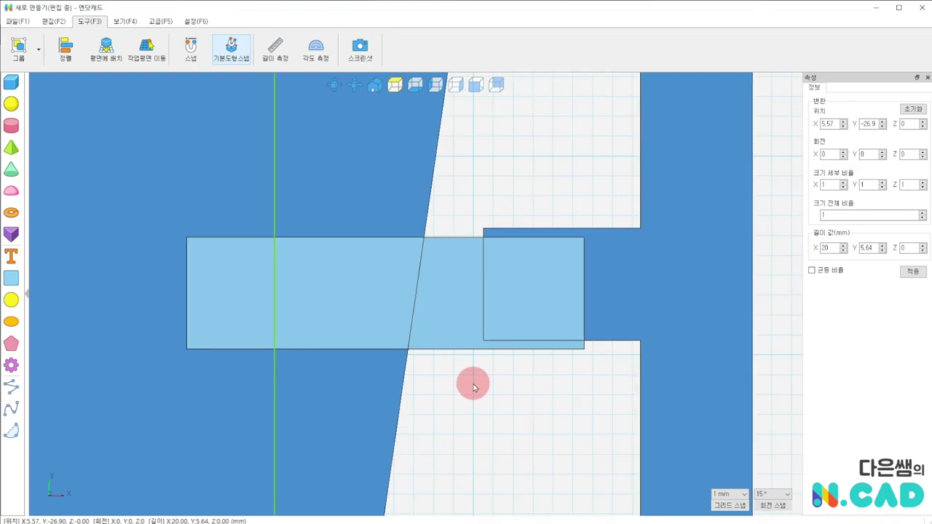
{"action": "left_click", "coordinate": [450, 291]}
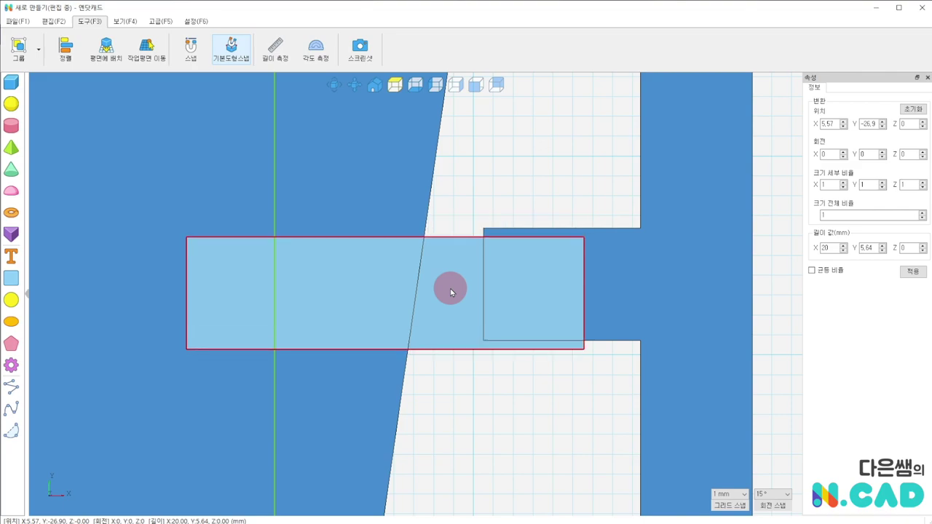
- Set grid snapping to 0.1 mm and nudge the small light-blue bar up slightly
{"action": "left_click", "coordinate": [729, 495]}
{"action": "left_click", "coordinate": [726, 443]}
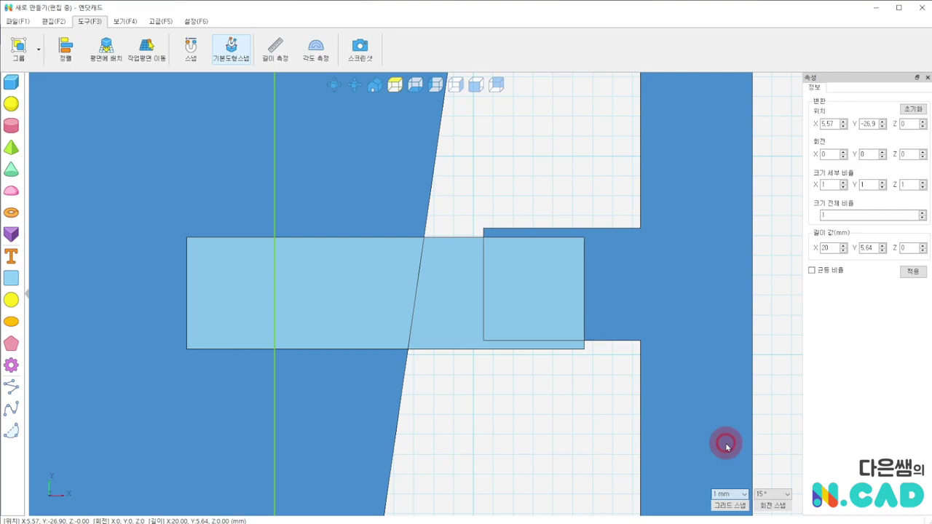
{"action": "left_click", "coordinate": [448, 317]}
{"action": "left_click_drag", "start_coordinate": [448, 319], "coordinate": [447, 315]}
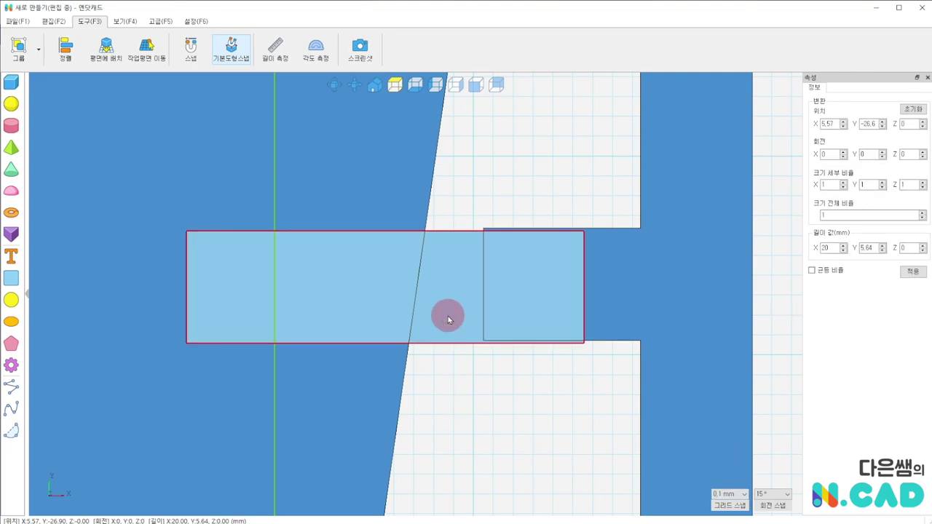
- Refine snapping to 0.01 mm and check the bar sits flush with the letter shape
{"action": "left_click", "coordinate": [734, 495]}
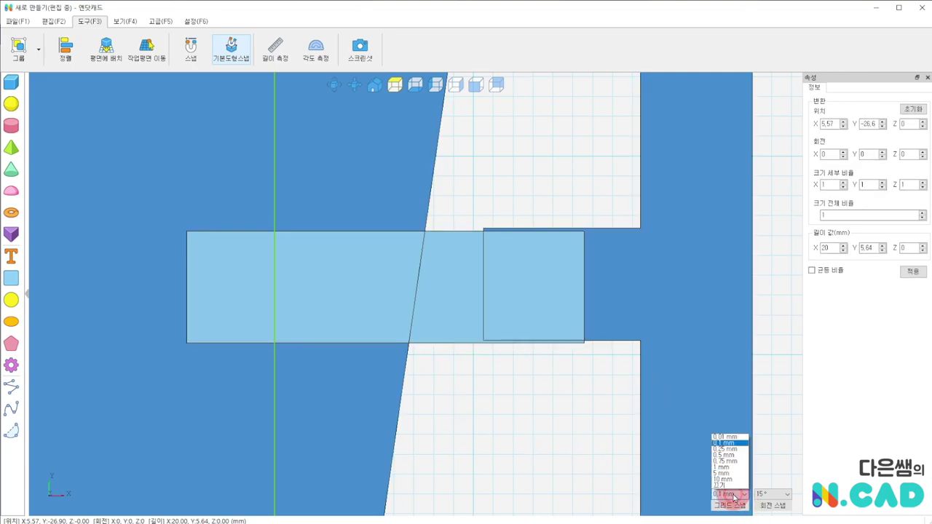
{"action": "left_click", "coordinate": [727, 437]}
{"action": "left_click", "coordinate": [463, 324]}
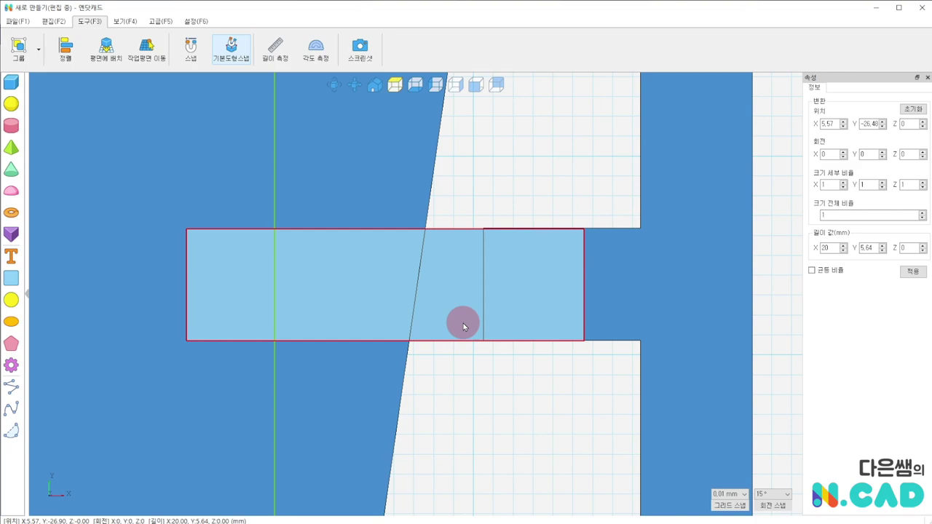
{"action": "left_click", "coordinate": [485, 375]}
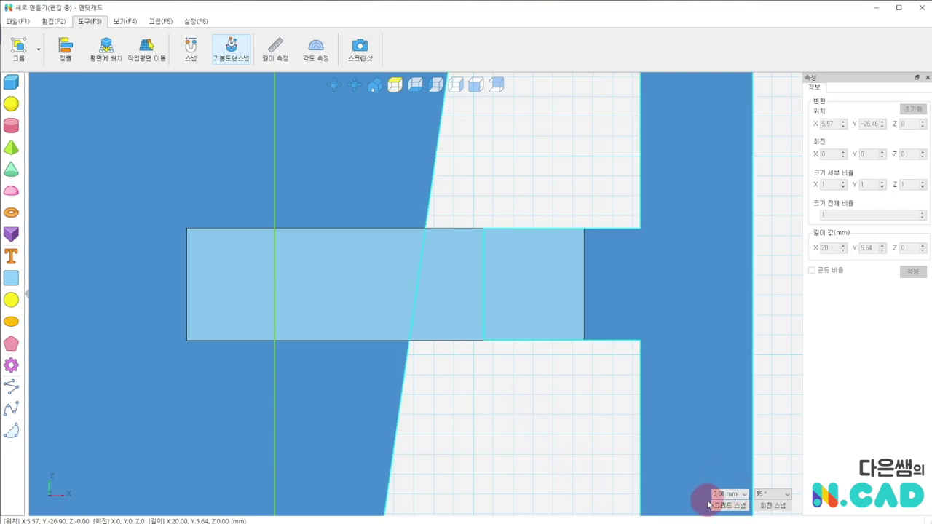
{"action": "scroll", "coordinate": [520, 415], "scroll_direction": "down", "scroll_amount": 5}
{"action": "scroll", "coordinate": [519, 416], "scroll_direction": "down", "scroll_amount": 3}
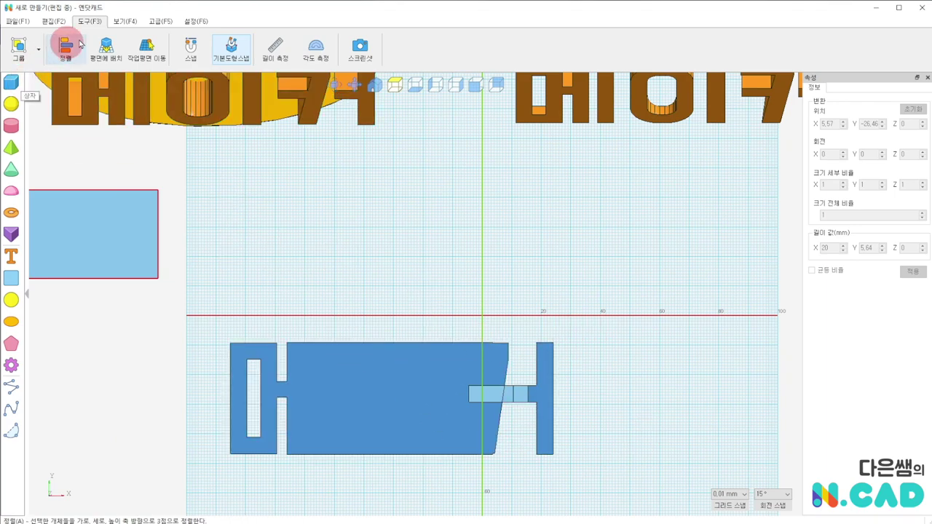
- Union the small bar and the flat blue shape with 합치기
{"action": "left_click", "coordinate": [53, 22]}
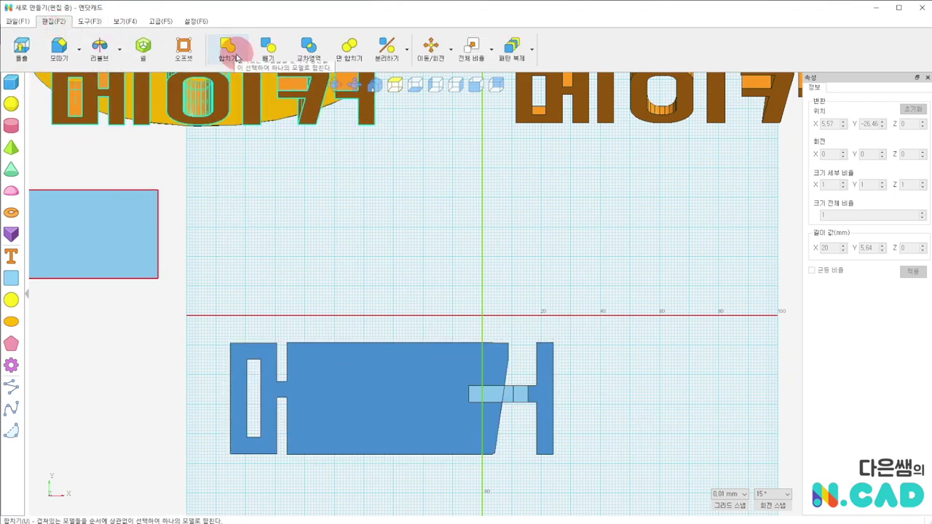
{"action": "left_click", "coordinate": [227, 50]}
{"action": "left_click", "coordinate": [489, 396]}
{"action": "left_click", "coordinate": [443, 401]}
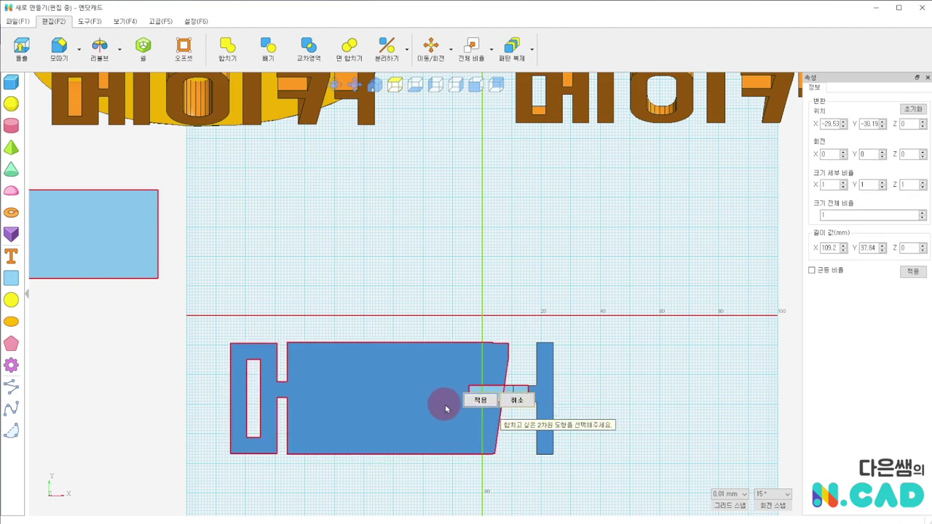
{"action": "left_click", "coordinate": [474, 396]}
- Move the merged flat shape aside and shift the front 메이커 letters off the yellow disc
{"action": "right_click_drag", "start_coordinate": [614, 401], "coordinate": [614, 319]}
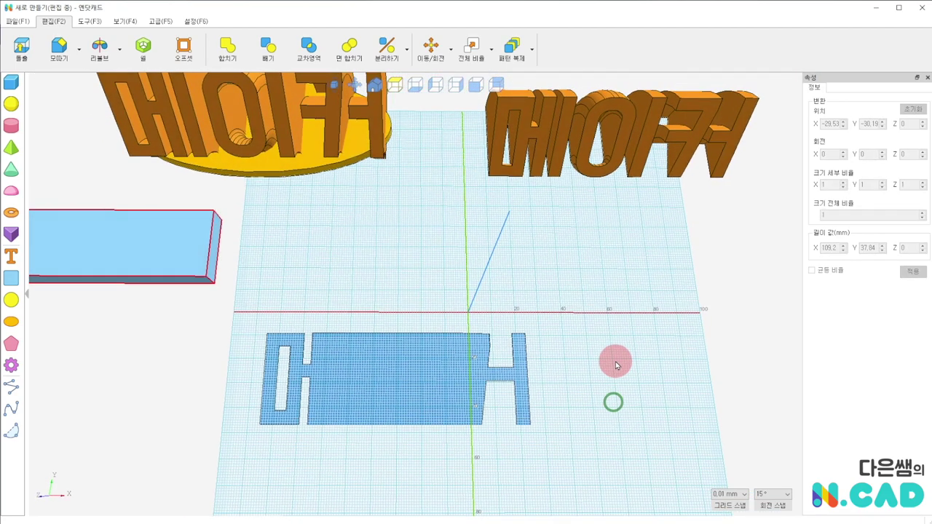
{"action": "left_click_drag", "start_coordinate": [315, 389], "coordinate": [329, 415]}
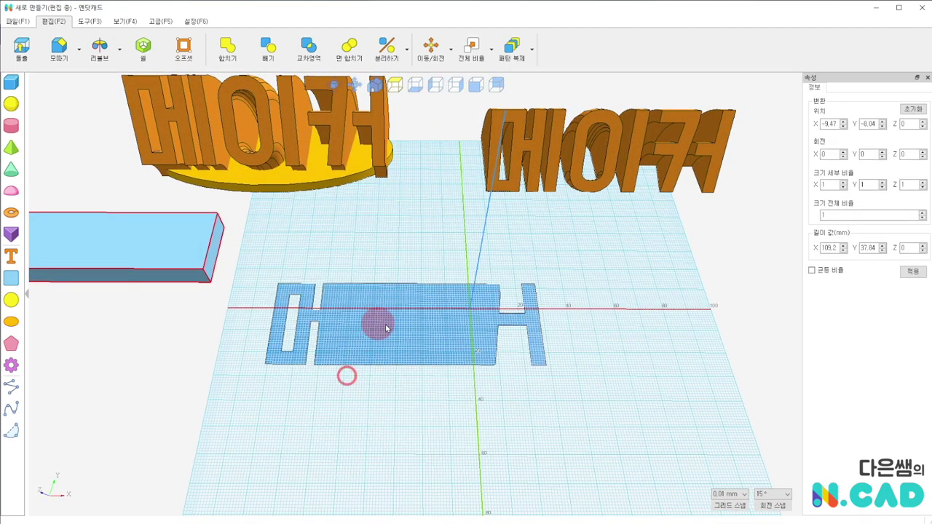
{"action": "left_click_drag", "start_coordinate": [279, 118], "coordinate": [384, 233]}
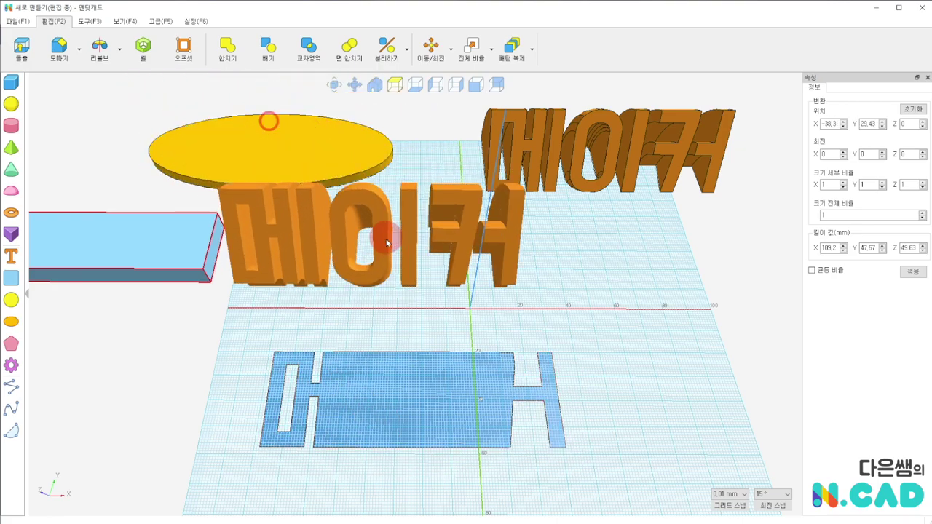
{"action": "mouse_move", "coordinate": [428, 415]}
{"action": "left_mouse_down"}
{"action": "mouse_move", "coordinate": [443, 399]}
{"action": "mouse_move", "coordinate": [487, 418]}
{"action": "left_mouse_up"}
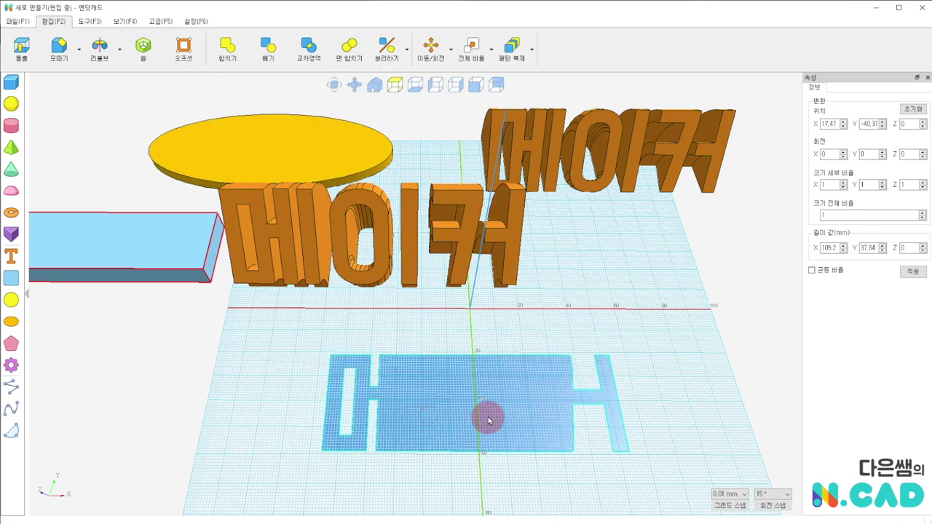
{"action": "right_click_drag", "start_coordinate": [487, 416], "coordinate": [453, 354]}
{"action": "left_click", "coordinate": [388, 332]}
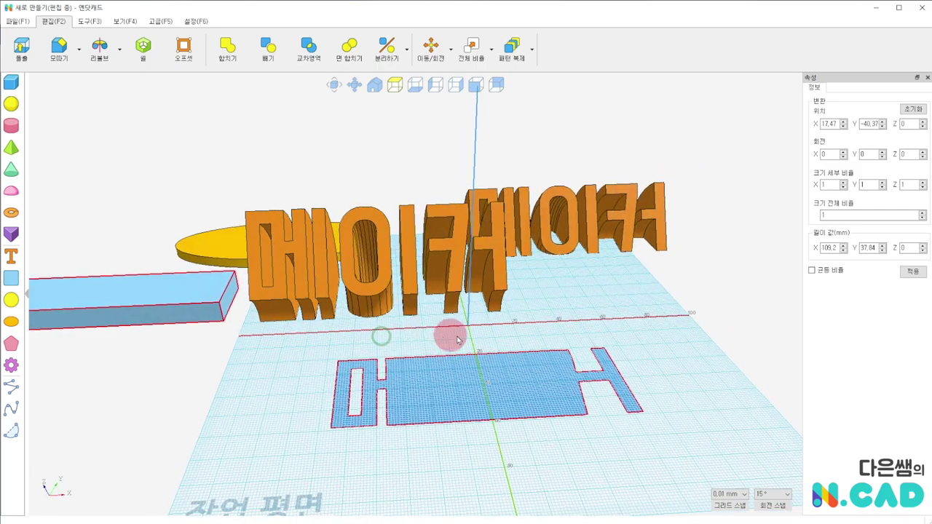
- Select the flat blue base and set up an extrusion of 3 with 돌출
{"action": "mouse_move", "coordinate": [596, 442]}
{"action": "right_mouse_down"}
{"action": "mouse_move", "coordinate": [577, 469]}
{"action": "mouse_move", "coordinate": [564, 460]}
{"action": "right_mouse_up"}
{"action": "left_click", "coordinate": [516, 437]}
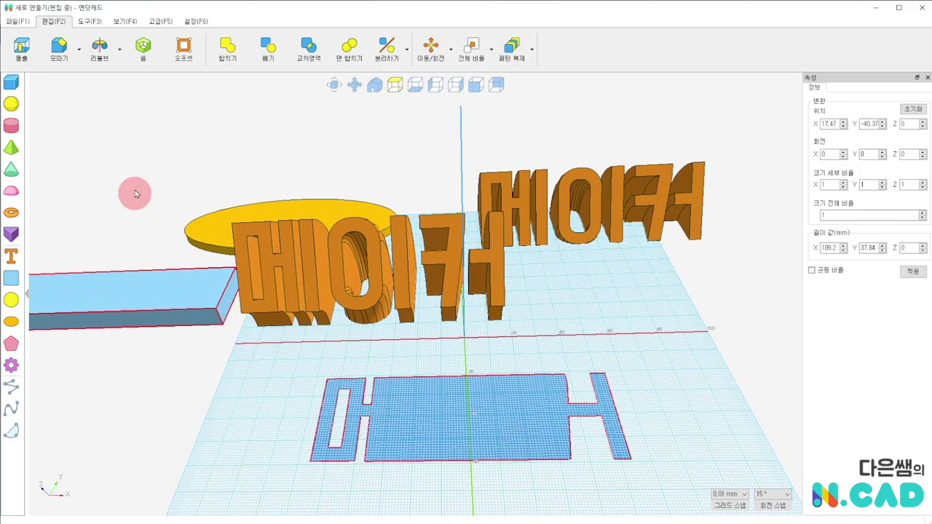
{"action": "left_click", "coordinate": [24, 51]}
{"action": "left_click", "coordinate": [422, 467]}
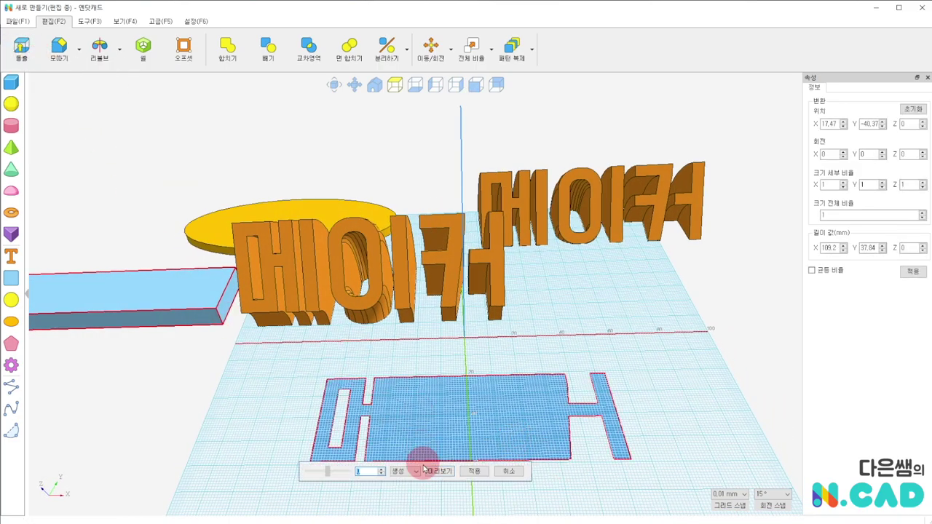
- Apply the extrusion to make a solid base and slide it under the letters
{"action": "left_click", "coordinate": [474, 471]}
{"action": "right_click_drag", "start_coordinate": [529, 471], "coordinate": [520, 474]}
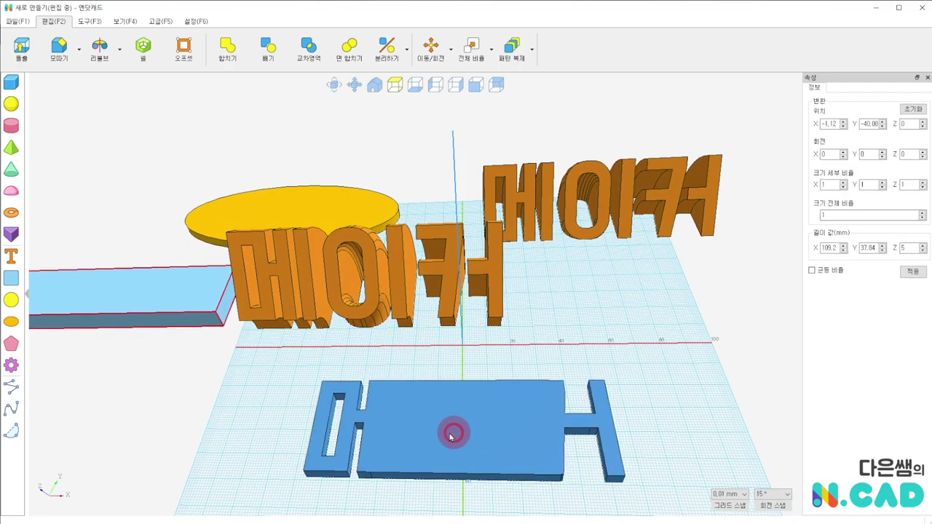
{"action": "left_click_drag", "start_coordinate": [447, 432], "coordinate": [352, 348]}
- Position the front 메이커 letters over the blue base
{"action": "left_click_drag", "start_coordinate": [354, 295], "coordinate": [314, 474]}
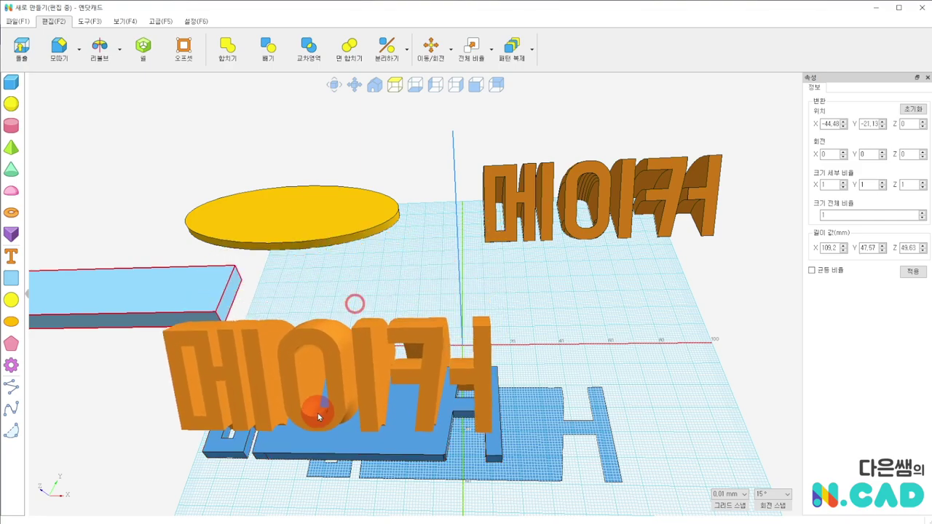
{"action": "right_click_drag", "start_coordinate": [313, 475], "coordinate": [303, 439]}
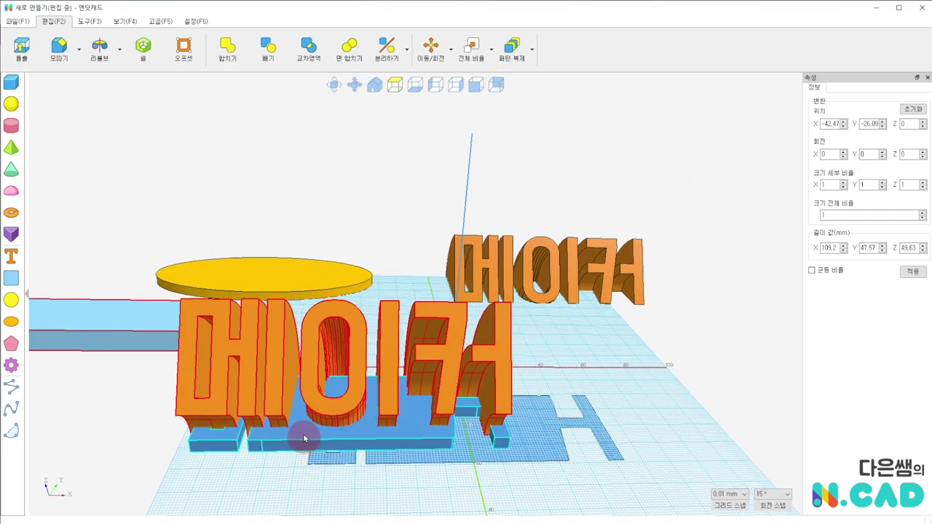
{"action": "left_click", "coordinate": [316, 388]}
{"action": "left_click_drag", "start_coordinate": [311, 412], "coordinate": [291, 454]}
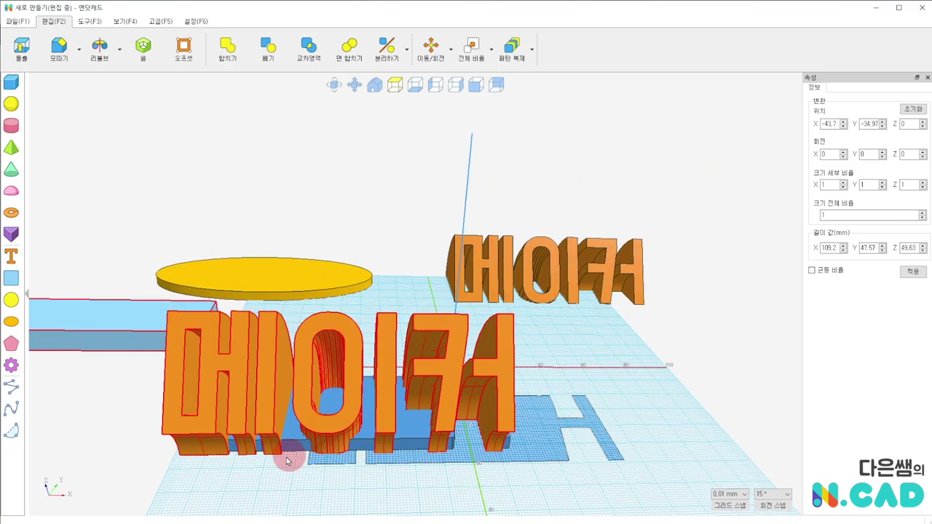
{"action": "right_click_drag", "start_coordinate": [266, 430], "coordinate": [271, 459]}
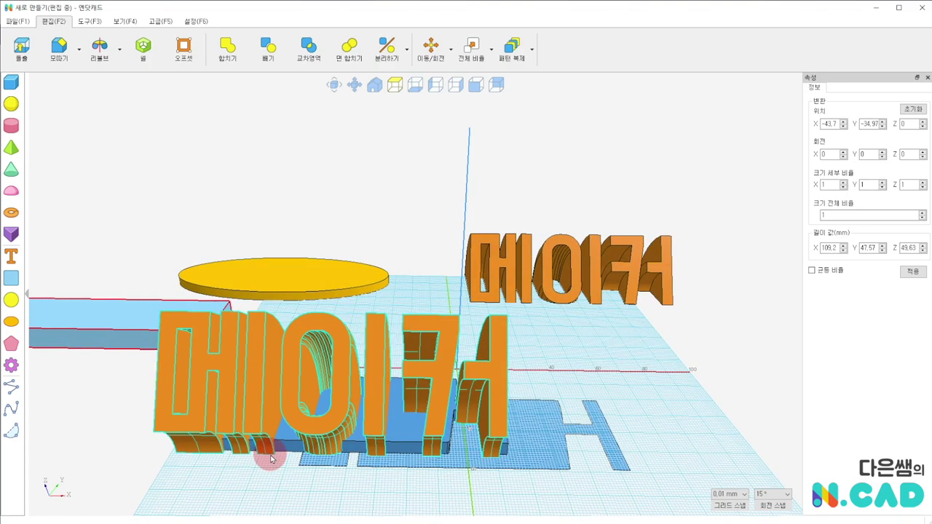
{"action": "mouse_move", "coordinate": [253, 438]}
{"action": "left_mouse_down"}
{"action": "mouse_move", "coordinate": [341, 396]}
{"action": "mouse_move", "coordinate": [313, 364]}
{"action": "left_mouse_up"}
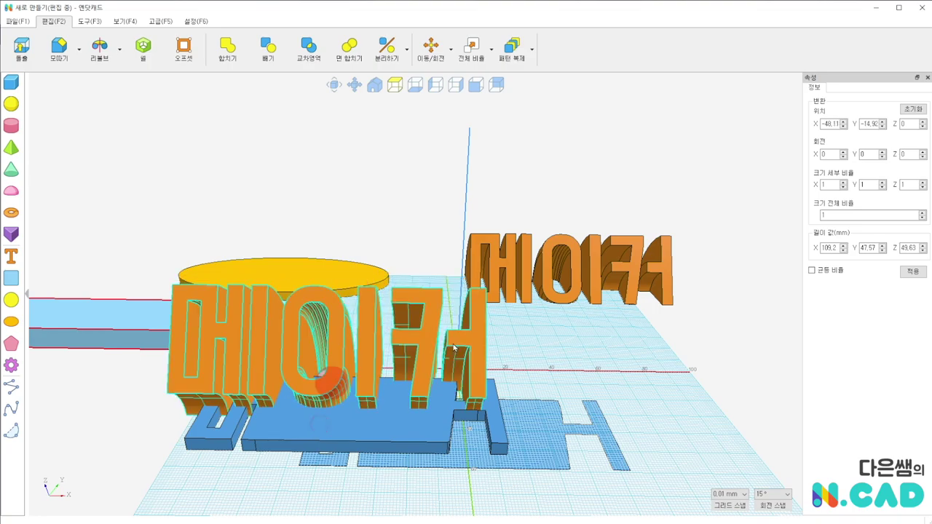
- Raise the letters to Z 5 so they stand on the base at X -40.14, Y -33.14
{"action": "left_click", "coordinate": [906, 123]}
{"action": "type", "text": "9"}
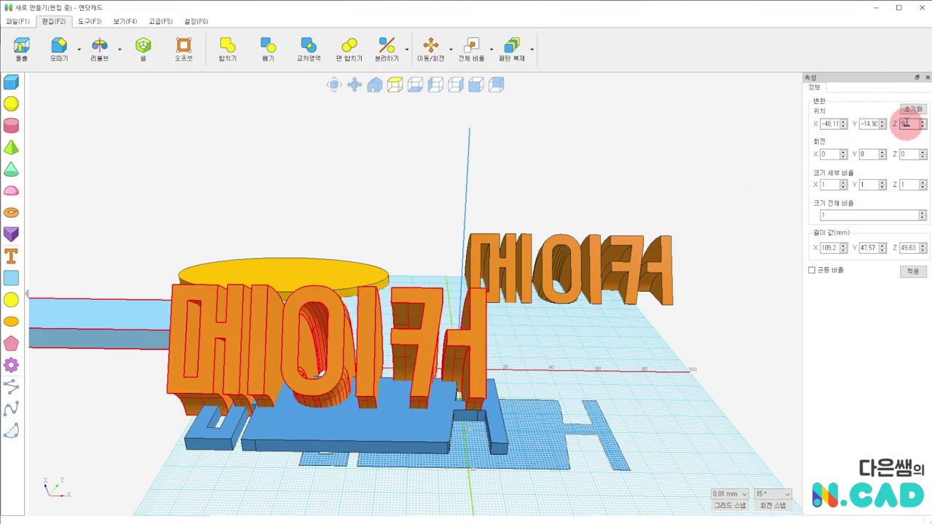
{"action": "type", "text": "5"}
{"action": "key", "text": "Return"}
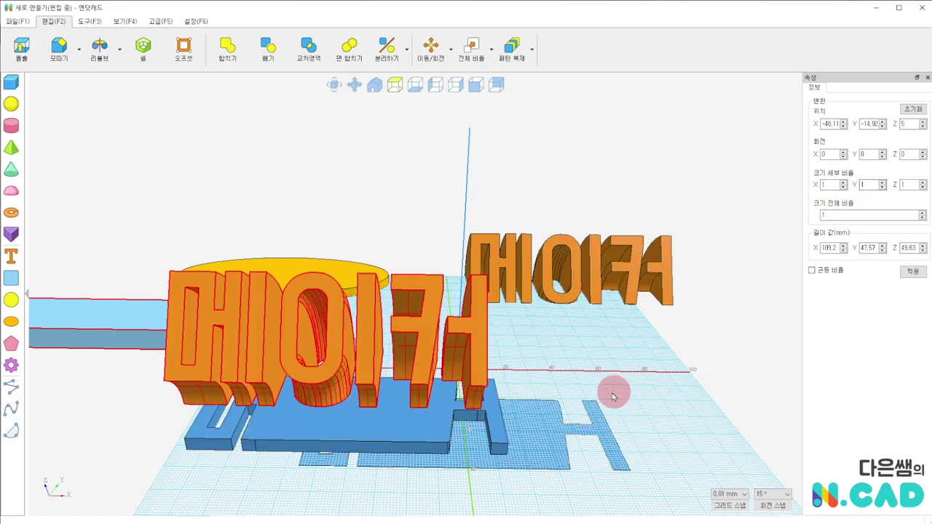
{"action": "right_click_drag", "start_coordinate": [603, 405], "coordinate": [606, 437]}
{"action": "left_click_drag", "start_coordinate": [350, 381], "coordinate": [350, 423]}
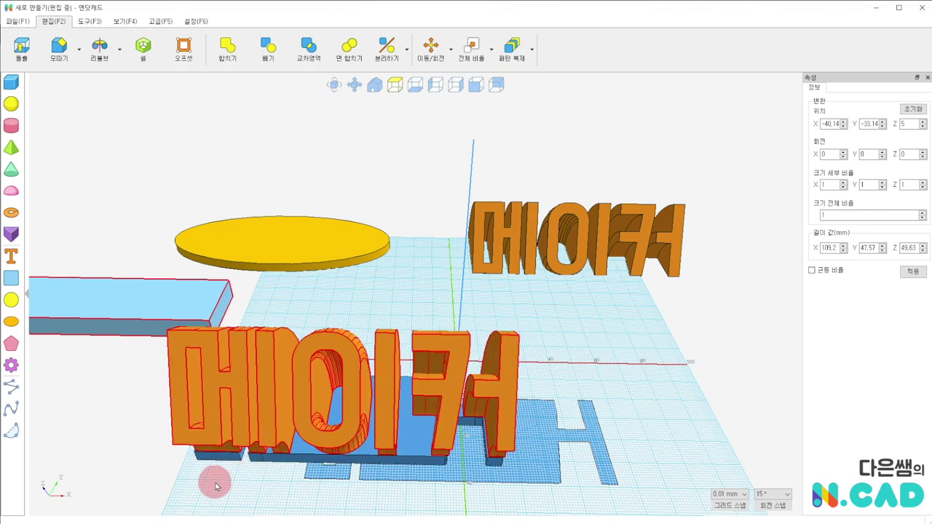
{"action": "right_click_drag", "start_coordinate": [211, 480], "coordinate": [277, 249]}
{"action": "left_click", "coordinate": [298, 245]}
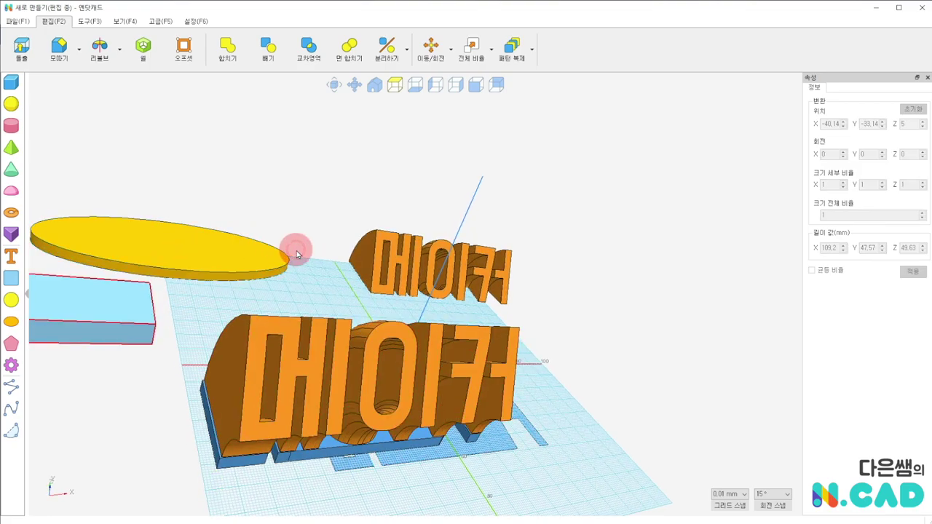
- Align the front 메이커 letters with the base using the alignment tool
{"action": "left_click", "coordinate": [85, 24]}
{"action": "left_click", "coordinate": [65, 48]}
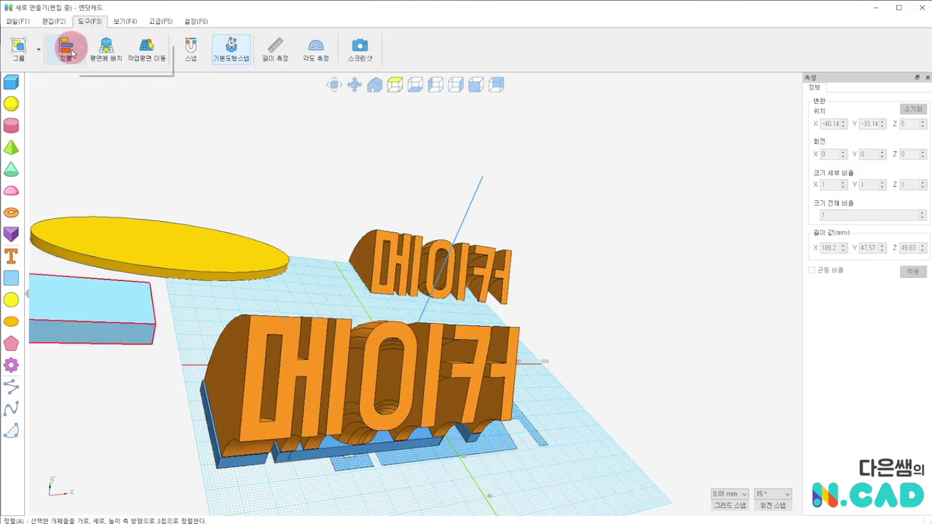
{"action": "left_click", "coordinate": [235, 477]}
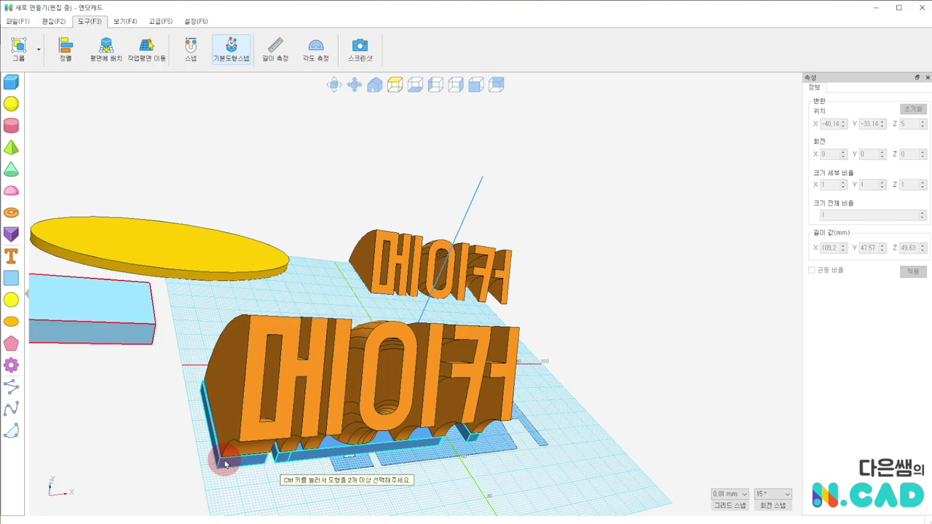
{"action": "left_click", "coordinate": [253, 395], "text": "ctrl"}
{"action": "left_click", "coordinate": [253, 395], "text": "ctrl"}
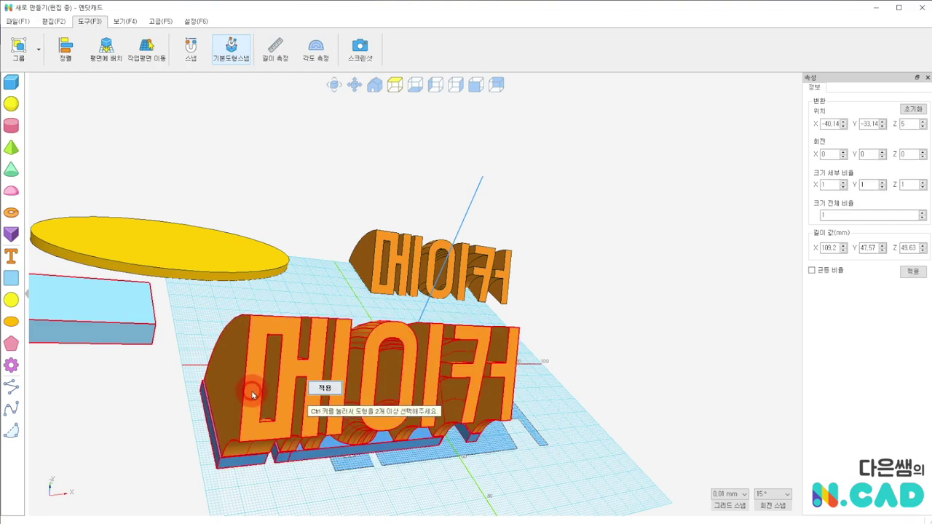
{"action": "left_click", "coordinate": [327, 390]}
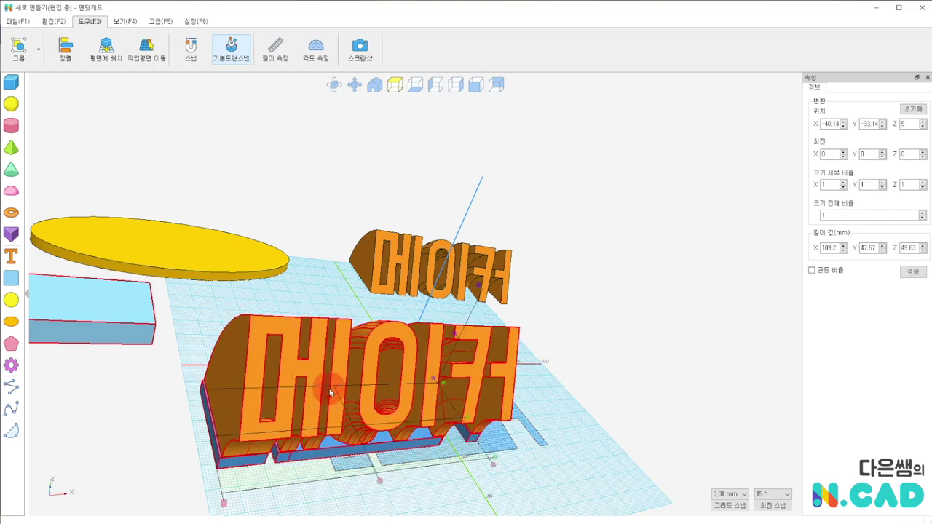
- Combine the letters and base into one 54.63 mm-tall solid with 합치기
{"action": "right_click_drag", "start_coordinate": [318, 476], "coordinate": [203, 502]}
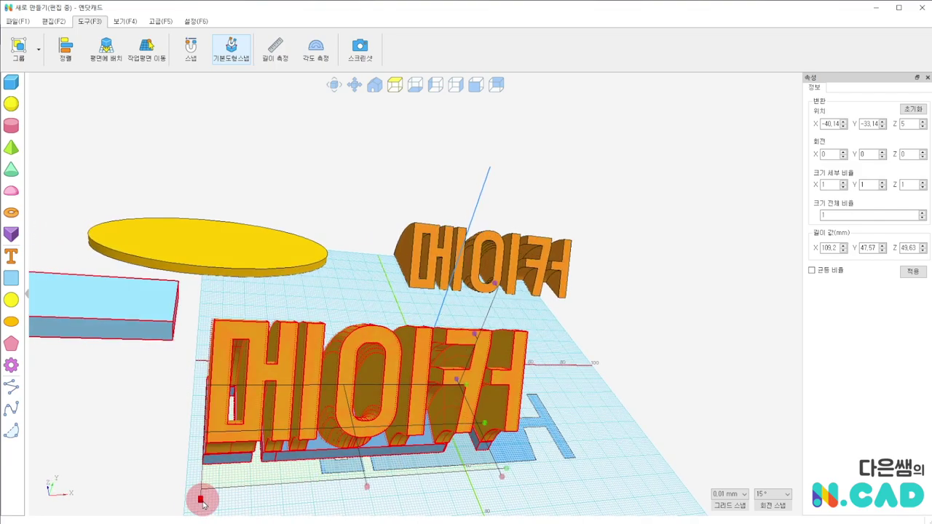
{"action": "right_click_drag", "start_coordinate": [538, 461], "coordinate": [520, 417]}
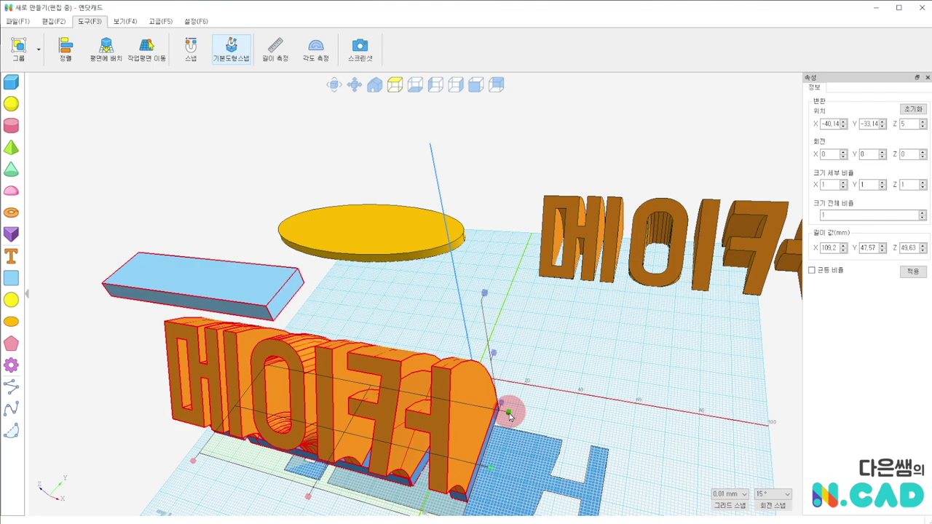
{"action": "right_click_drag", "start_coordinate": [510, 413], "coordinate": [441, 304]}
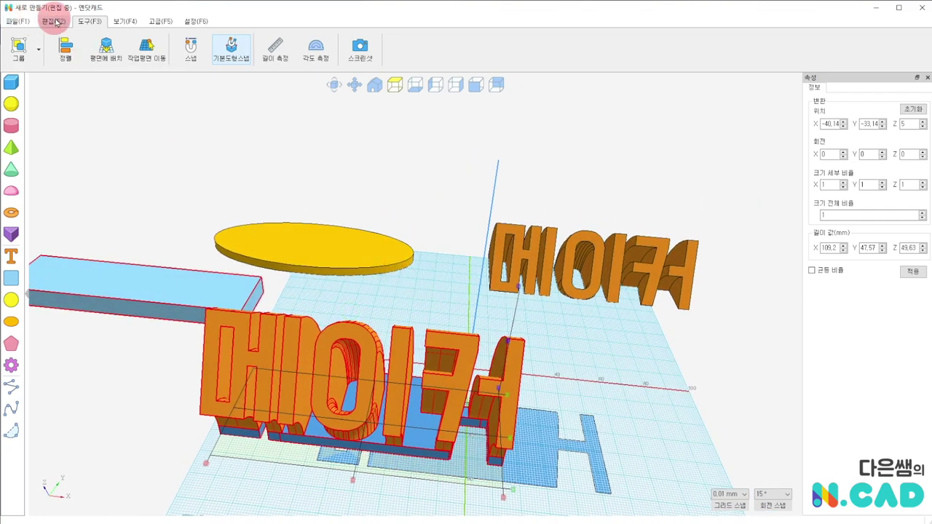
{"action": "left_click", "coordinate": [53, 22]}
{"action": "left_click", "coordinate": [231, 52]}
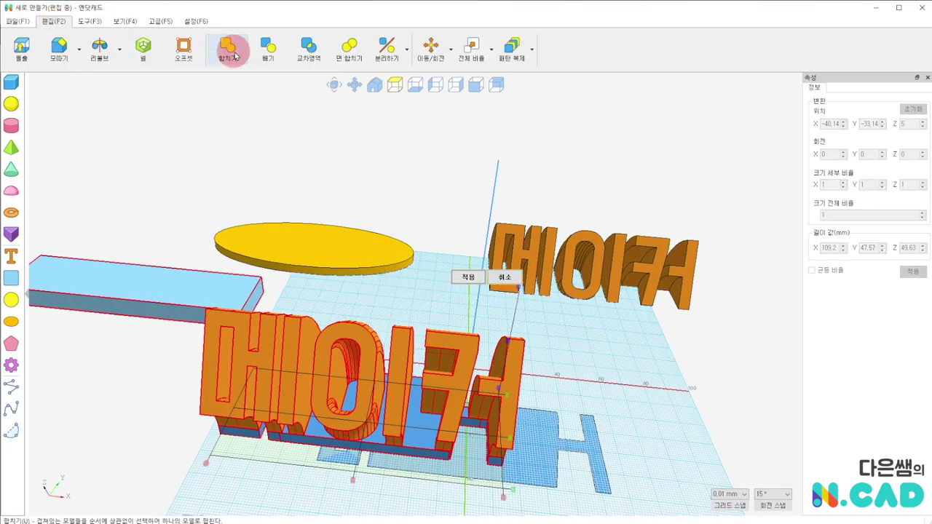
{"action": "left_click", "coordinate": [470, 278]}
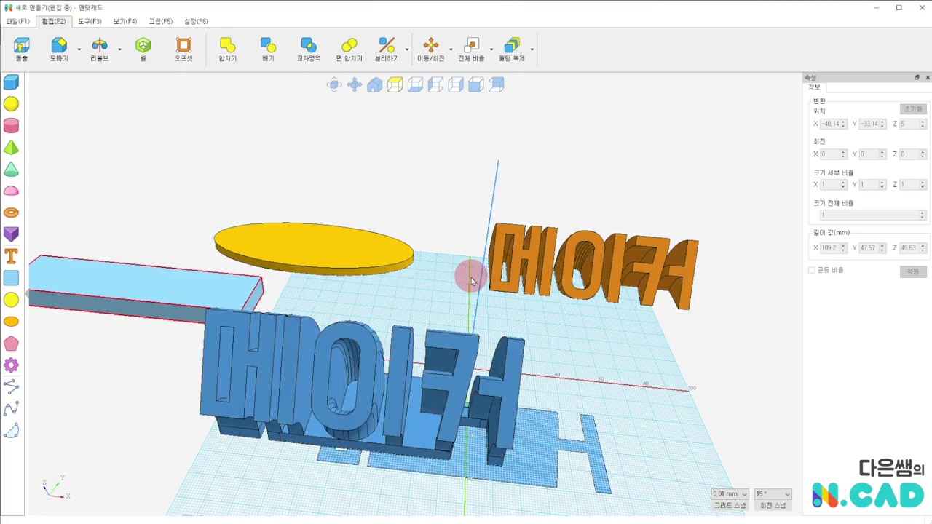
- Move the merged 메이커 solid on the grid to X -37.8, Y 10.2
{"action": "right_click_drag", "start_coordinate": [514, 317], "coordinate": [474, 312]}
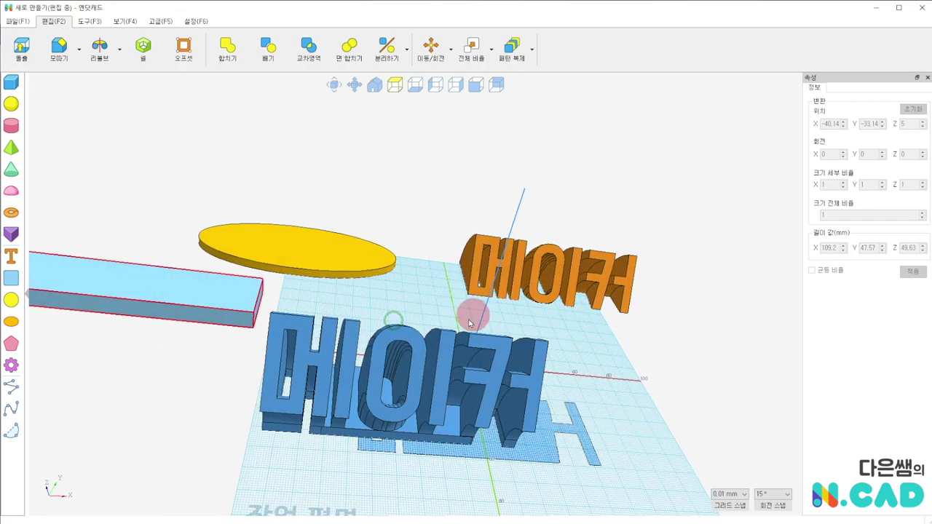
{"action": "left_click", "coordinate": [426, 375]}
{"action": "left_click_drag", "start_coordinate": [426, 375], "coordinate": [271, 410]}
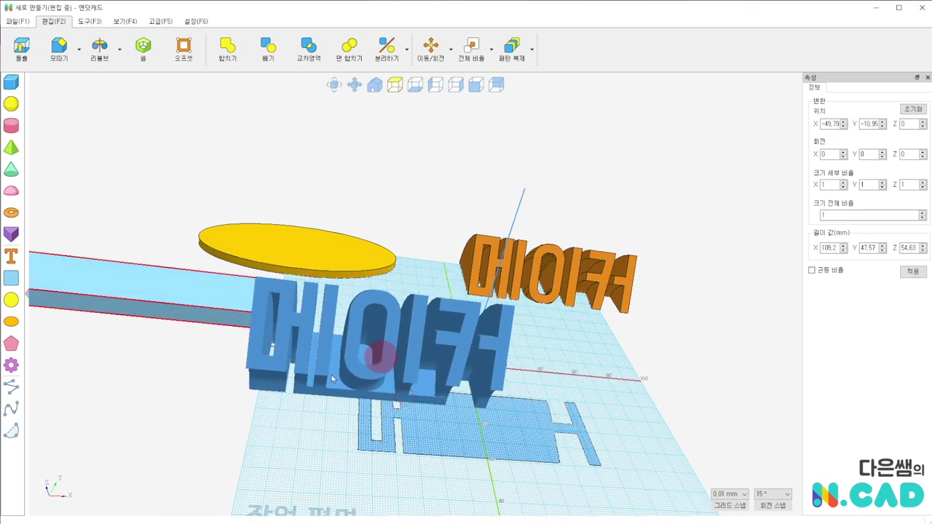
{"action": "mouse_move", "coordinate": [271, 410]}
{"action": "right_mouse_down"}
{"action": "mouse_move", "coordinate": [447, 427]}
{"action": "mouse_move", "coordinate": [254, 270]}
{"action": "mouse_move", "coordinate": [173, 291]}
{"action": "mouse_move", "coordinate": [243, 441]}
{"action": "right_mouse_up"}
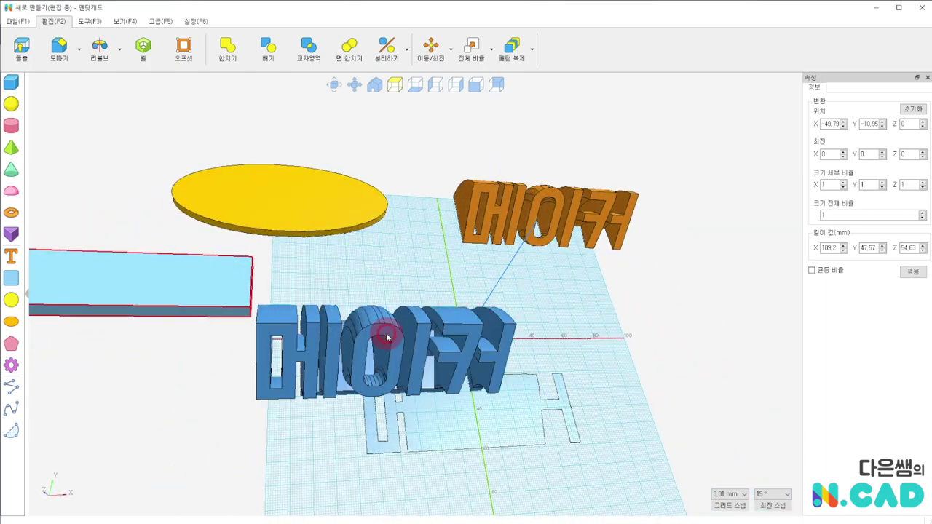
{"action": "mouse_move", "coordinate": [386, 334]}
{"action": "left_mouse_down"}
{"action": "mouse_move", "coordinate": [419, 286]}
{"action": "mouse_move", "coordinate": [395, 298]}
{"action": "left_mouse_up"}
{"action": "right_click_drag", "start_coordinate": [422, 235], "coordinate": [382, 235]}
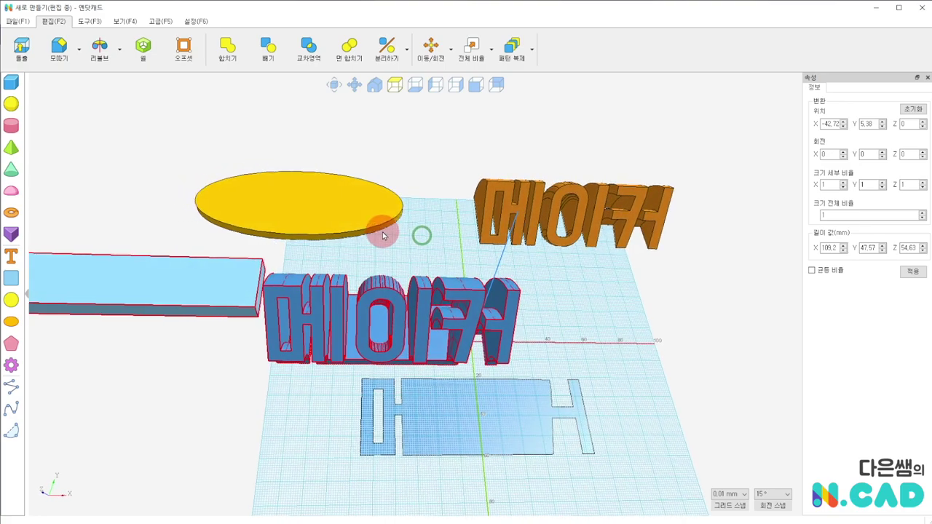
{"action": "left_click_drag", "start_coordinate": [425, 262], "coordinate": [436, 255]}
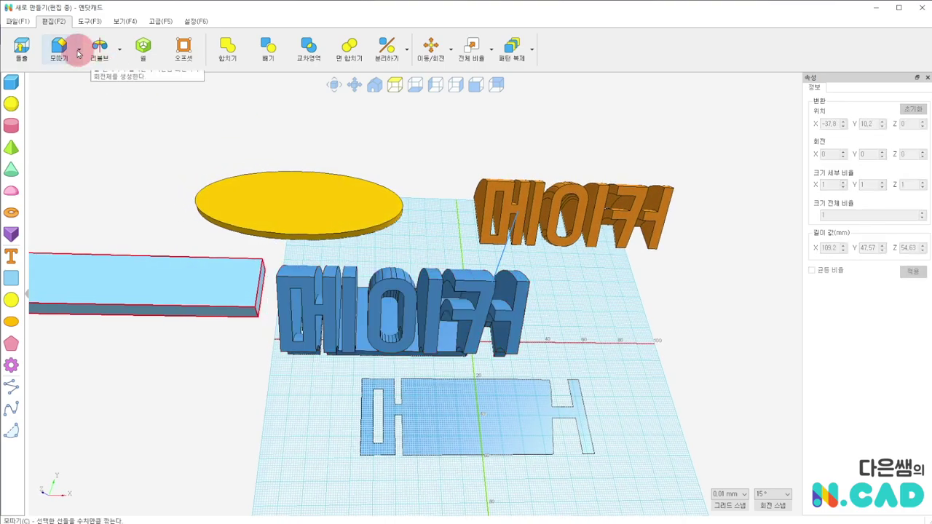
- Attempt a full-scene STL export and dismiss the 2D-shape export warning
{"action": "left_click", "coordinate": [23, 22]}
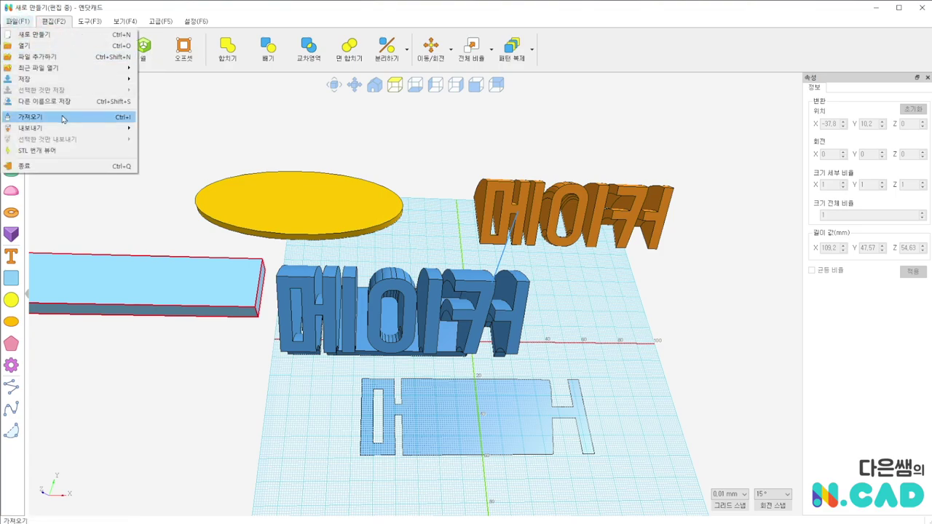
{"action": "mouse_move", "coordinate": [30, 129]}
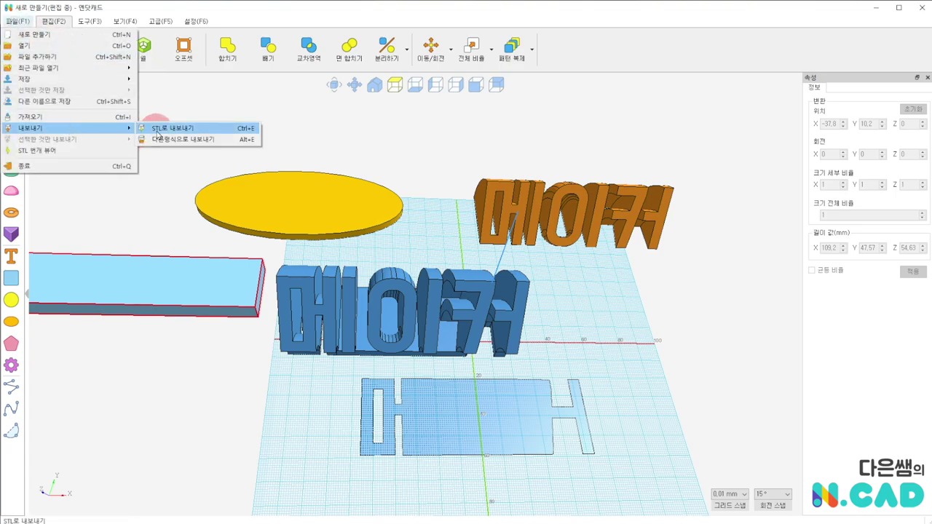
{"action": "left_click", "coordinate": [157, 131]}
{"action": "left_click", "coordinate": [419, 342]}
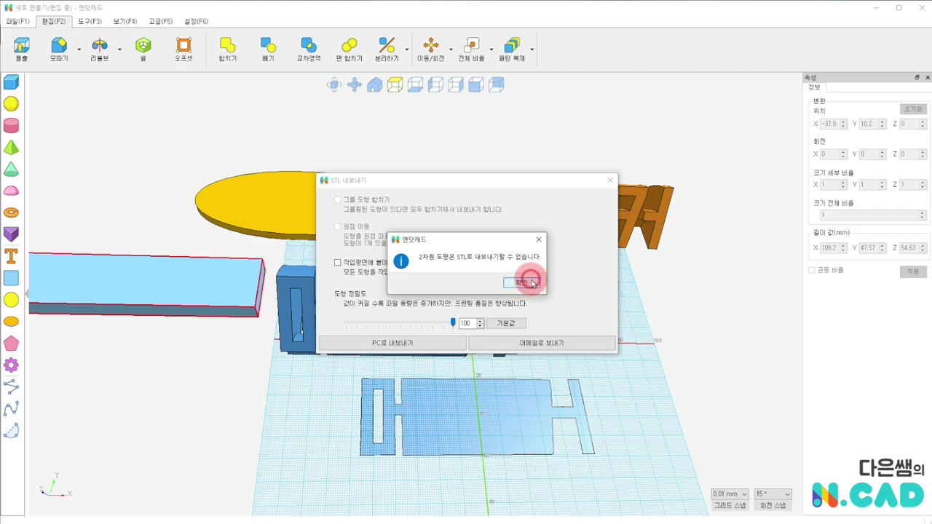
{"action": "left_click", "coordinate": [531, 283]}
{"action": "left_click", "coordinate": [614, 180]}
- Move the flat cutout shape aside and select only the merged 메이커 text solid
{"action": "left_click_drag", "start_coordinate": [493, 430], "coordinate": [573, 439]}
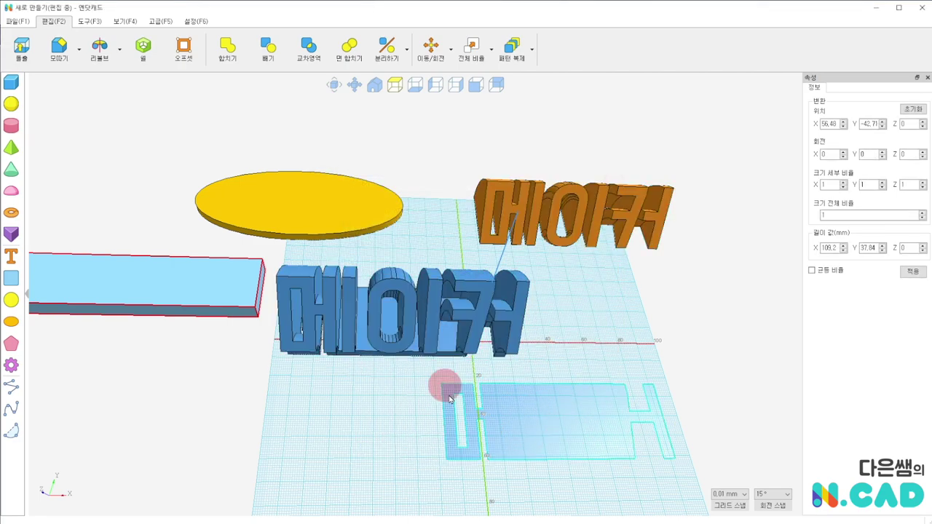
{"action": "left_click", "coordinate": [336, 329]}
{"action": "left_click", "coordinate": [377, 368]}
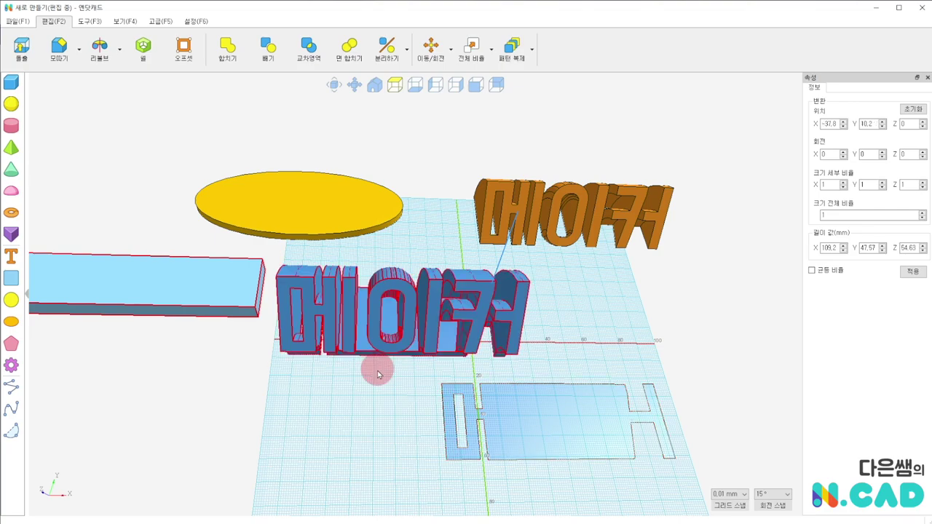
{"action": "left_click", "coordinate": [366, 308]}
{"action": "mouse_move", "coordinate": [366, 308]}
{"action": "left_mouse_down"}
{"action": "mouse_move", "coordinate": [373, 330]}
{"action": "mouse_move", "coordinate": [393, 289]}
{"action": "left_mouse_up"}
{"action": "left_click", "coordinate": [372, 381]}
{"action": "left_click", "coordinate": [384, 320]}
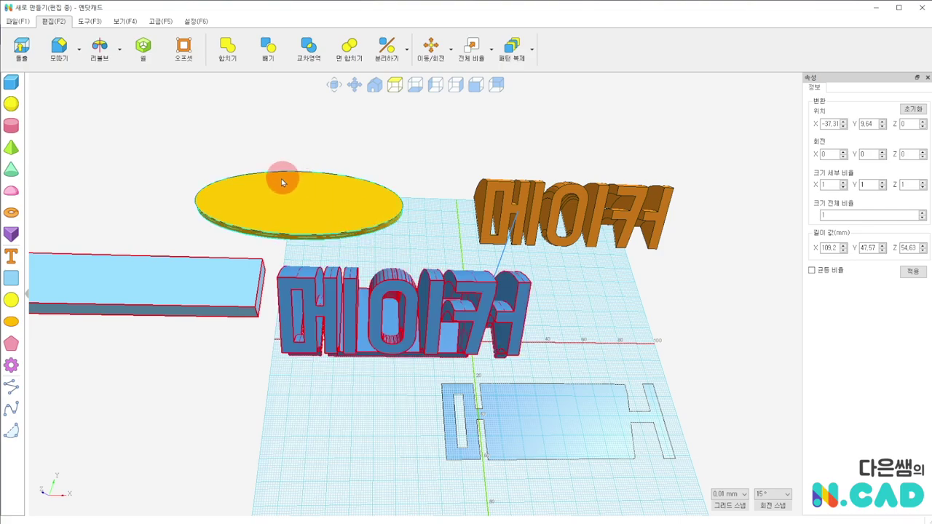
- Export just the selected solid via 선택한 것만 내보내기 > STL로 내보내기 > PC로 내보내기
{"action": "left_click", "coordinate": [18, 21]}
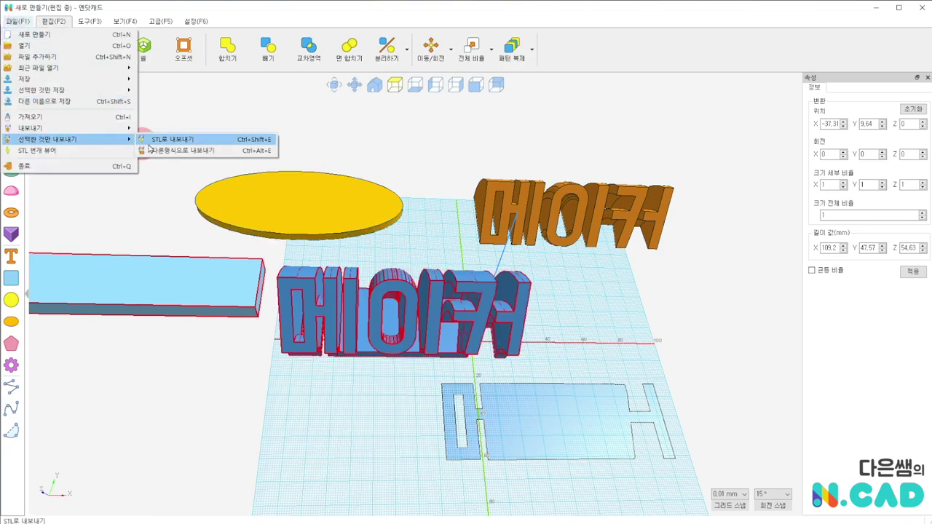
{"action": "left_click", "coordinate": [180, 139]}
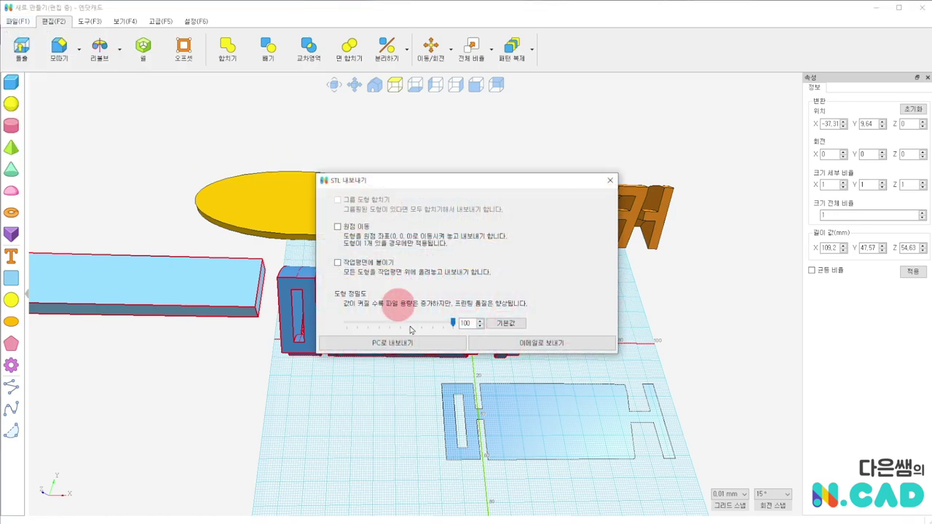
{"action": "left_click", "coordinate": [432, 344]}
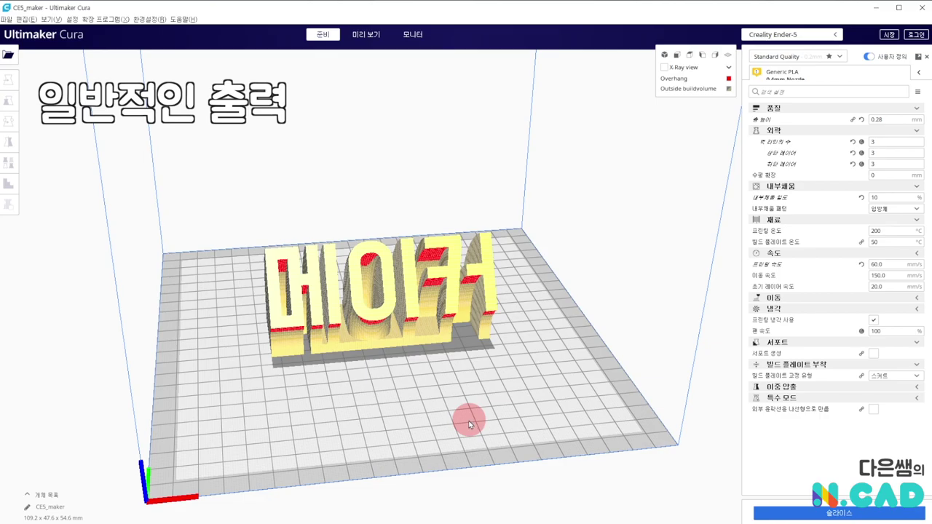
- Slice CE5_maker for the Creality Ender-5 and scrub the layer preview: 5 h 53 min, 65 g PLA
{"action": "mouse_move", "coordinate": [223, 329]}
{"action": "right_mouse_down"}
{"action": "mouse_move", "coordinate": [483, 301]}
{"action": "mouse_move", "coordinate": [298, 333]}
{"action": "mouse_move", "coordinate": [176, 322]}
{"action": "right_mouse_up"}
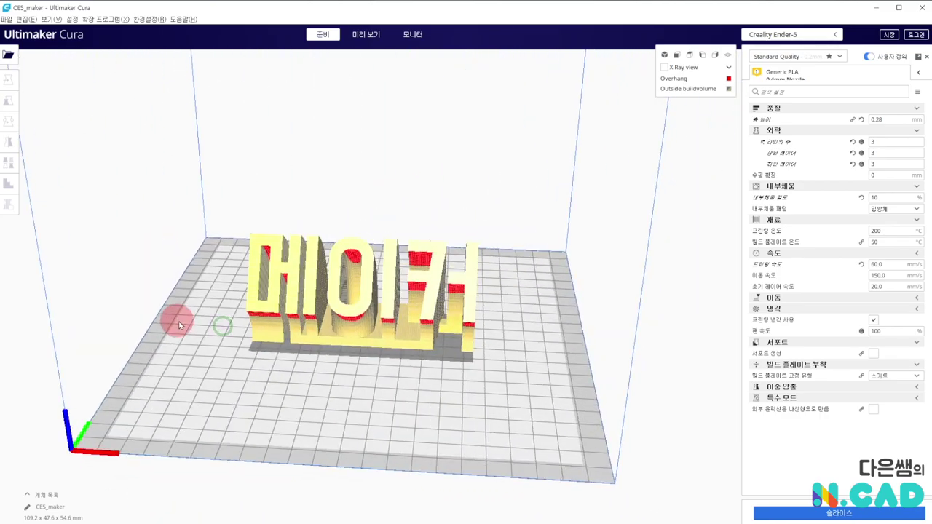
{"action": "mouse_move", "coordinate": [426, 391]}
{"action": "right_mouse_down"}
{"action": "mouse_move", "coordinate": [329, 368]}
{"action": "mouse_move", "coordinate": [291, 327]}
{"action": "mouse_move", "coordinate": [430, 420]}
{"action": "mouse_move", "coordinate": [425, 436]}
{"action": "right_mouse_up"}
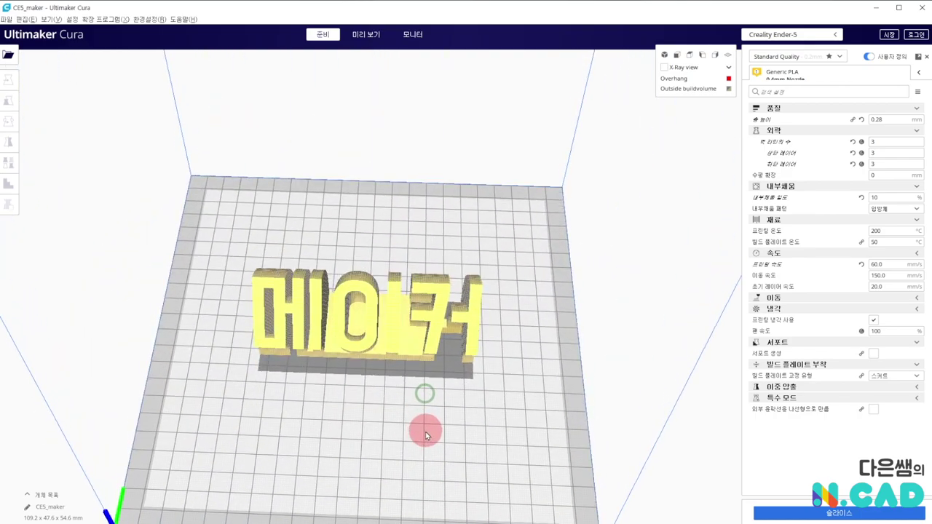
{"action": "left_click", "coordinate": [369, 37]}
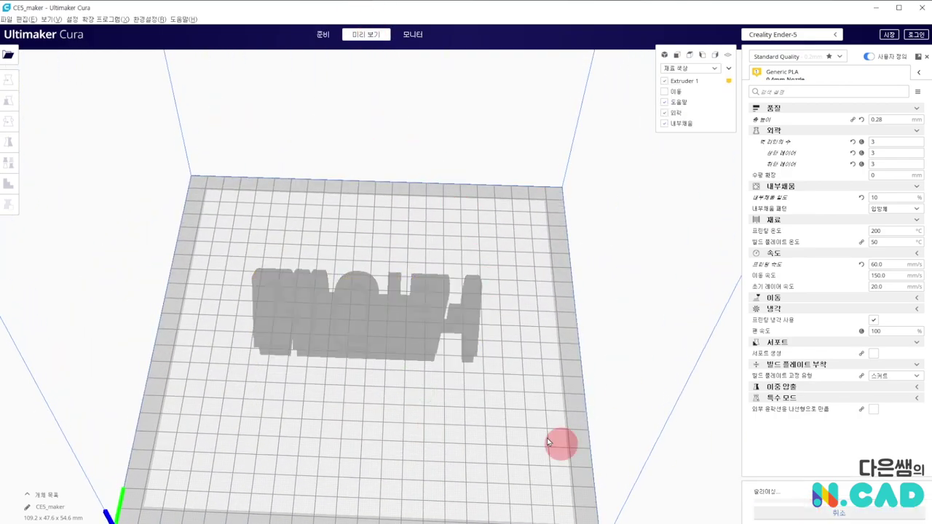
{"action": "mouse_move", "coordinate": [512, 412]}
{"action": "right_mouse_down"}
{"action": "mouse_move", "coordinate": [500, 381]}
{"action": "mouse_move", "coordinate": [561, 388]}
{"action": "right_mouse_up"}
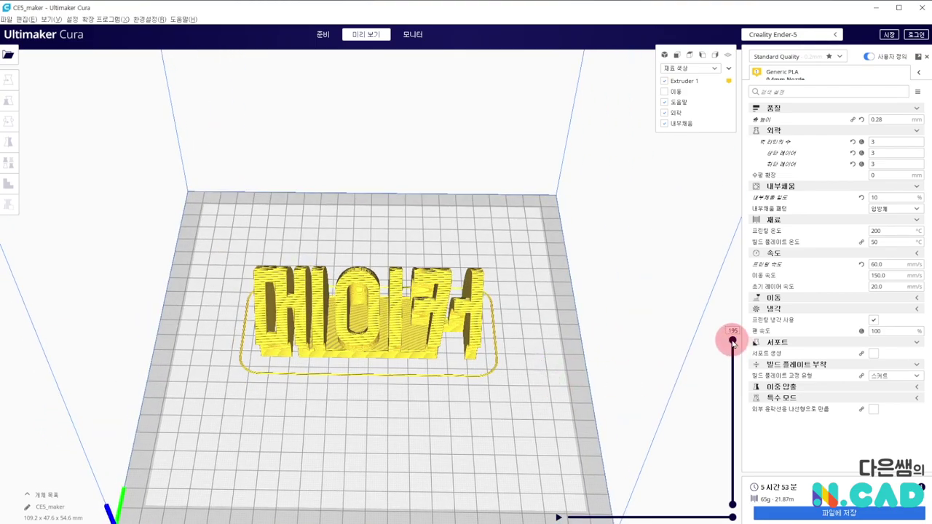
{"action": "mouse_move", "coordinate": [732, 339]}
{"action": "left_mouse_down"}
{"action": "mouse_move", "coordinate": [730, 504]}
{"action": "mouse_move", "coordinate": [731, 339]}
{"action": "left_mouse_up"}
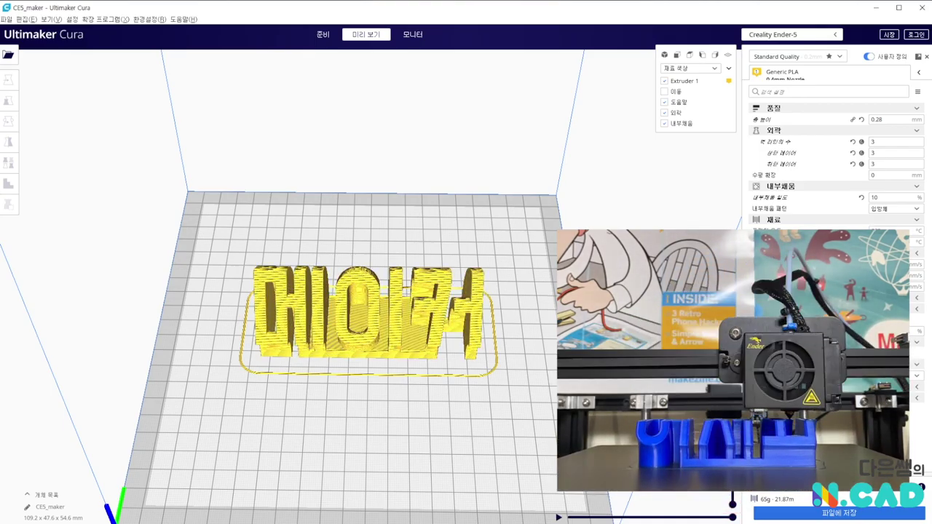
{"action": "right_click_drag", "start_coordinate": [551, 408], "coordinate": [551, 364]}
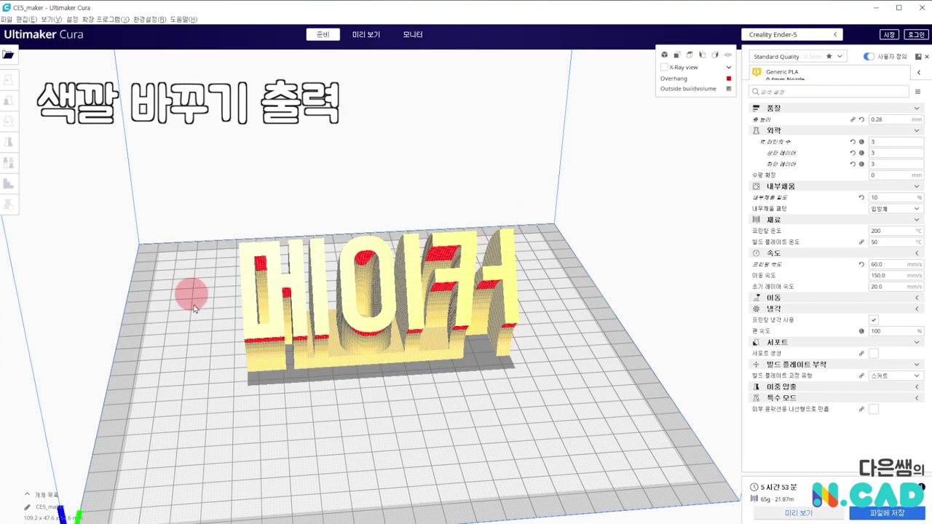
- Rotate the CE5_maker model about 120° with the Rotate tool and inspect the result
{"action": "mouse_move", "coordinate": [190, 325]}
{"action": "right_mouse_down"}
{"action": "mouse_move", "coordinate": [309, 323]}
{"action": "mouse_move", "coordinate": [246, 283]}
{"action": "mouse_move", "coordinate": [125, 286]}
{"action": "mouse_move", "coordinate": [354, 360]}
{"action": "mouse_move", "coordinate": [333, 308]}
{"action": "mouse_move", "coordinate": [176, 308]}
{"action": "mouse_move", "coordinate": [214, 316]}
{"action": "mouse_move", "coordinate": [434, 281]}
{"action": "right_mouse_up"}
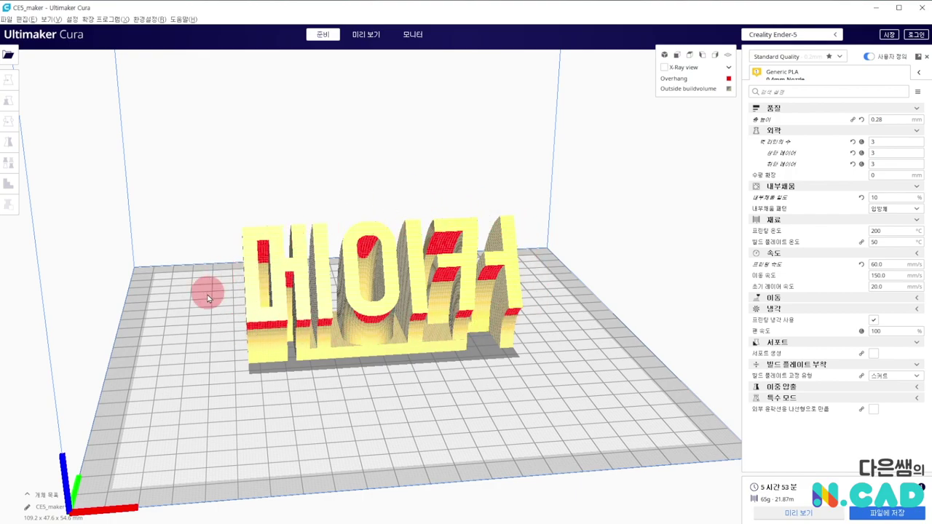
{"action": "right_click_drag", "start_coordinate": [208, 298], "coordinate": [570, 300]}
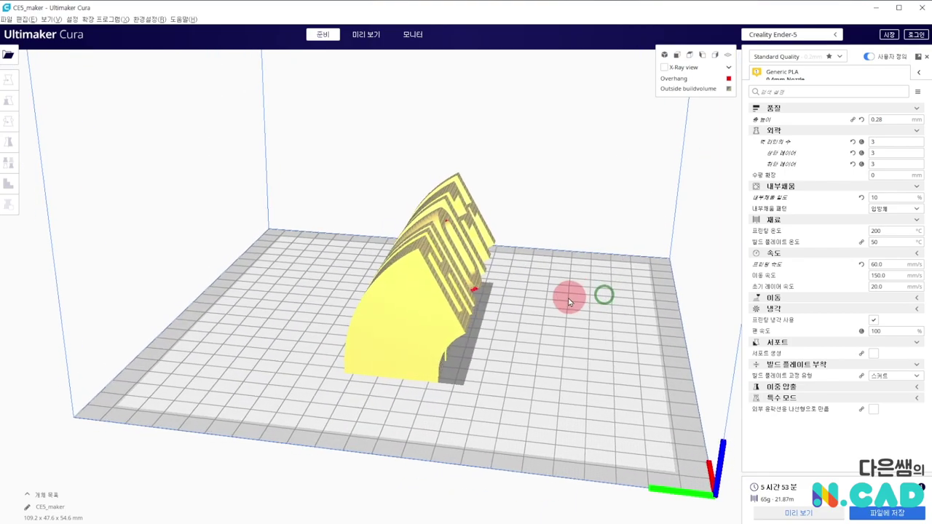
{"action": "left_click", "coordinate": [427, 317]}
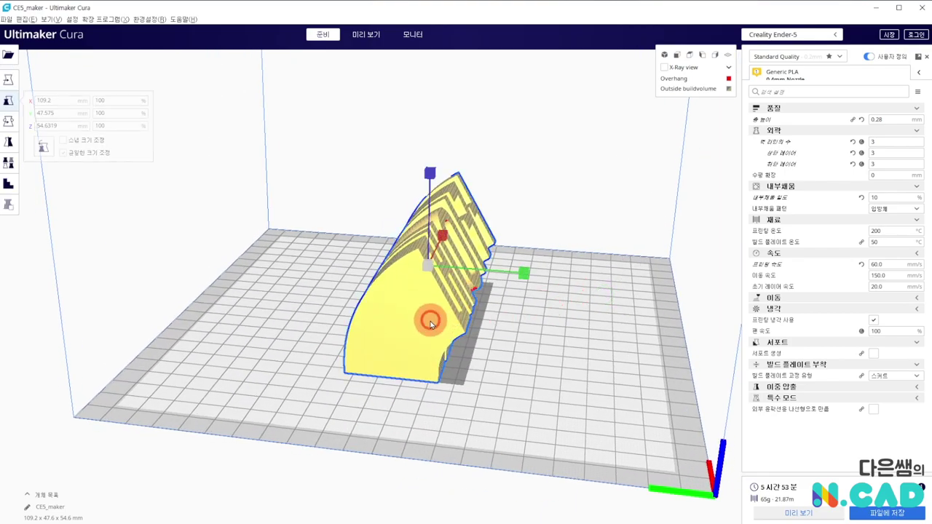
{"action": "left_click", "coordinate": [10, 122]}
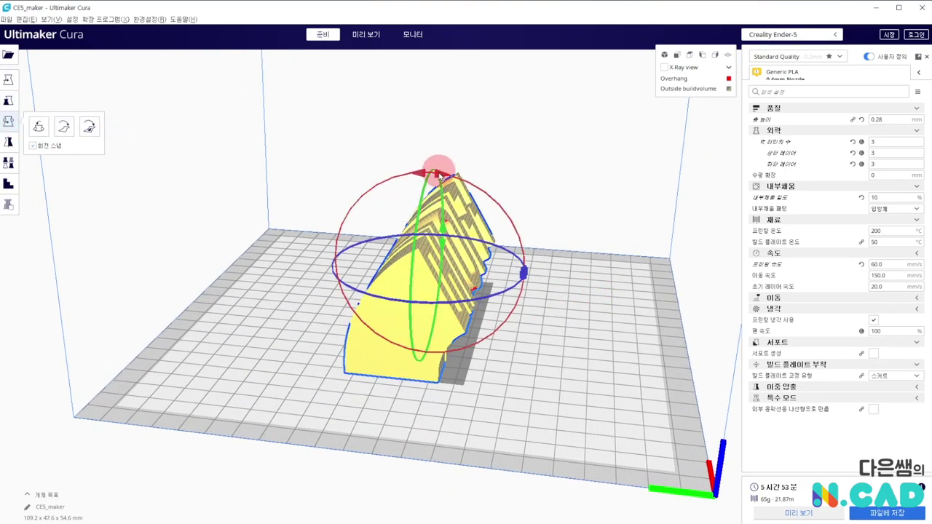
{"action": "mouse_move", "coordinate": [439, 175]}
{"action": "left_mouse_down"}
{"action": "mouse_move", "coordinate": [518, 202]}
{"action": "mouse_move", "coordinate": [531, 333]}
{"action": "mouse_move", "coordinate": [474, 374]}
{"action": "mouse_move", "coordinate": [509, 343]}
{"action": "left_mouse_up"}
{"action": "left_click", "coordinate": [547, 354]}
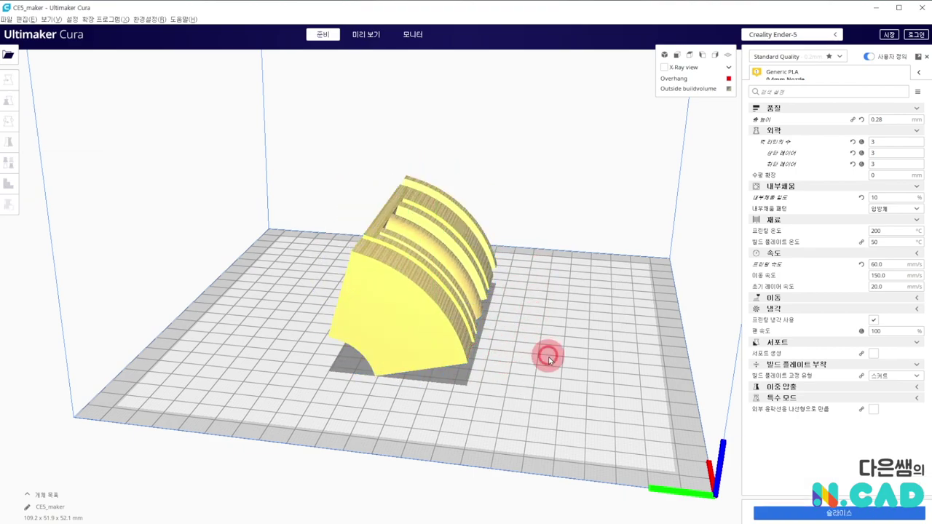
{"action": "mouse_move", "coordinate": [544, 370]}
{"action": "right_mouse_down"}
{"action": "mouse_move", "coordinate": [567, 322]}
{"action": "mouse_move", "coordinate": [558, 337]}
{"action": "mouse_move", "coordinate": [467, 317]}
{"action": "right_mouse_up"}
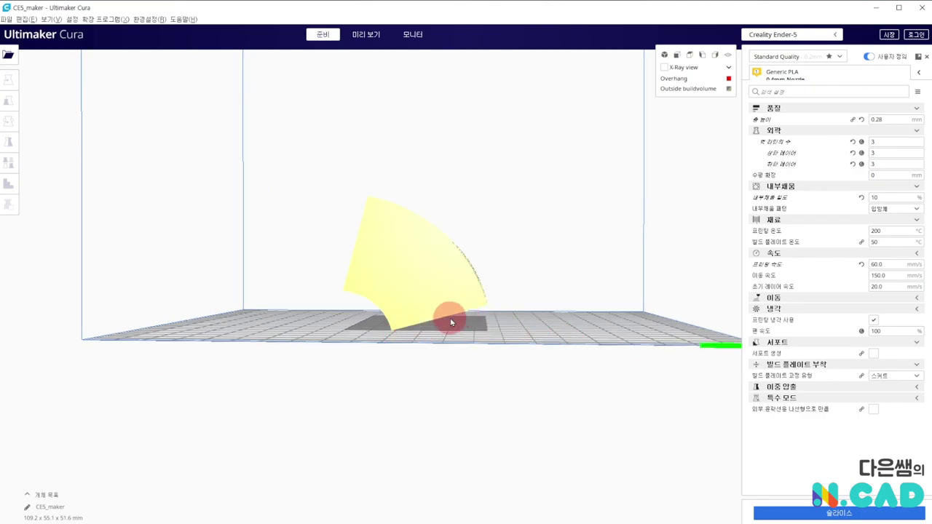
{"action": "right_click_drag", "start_coordinate": [531, 304], "coordinate": [499, 327]}
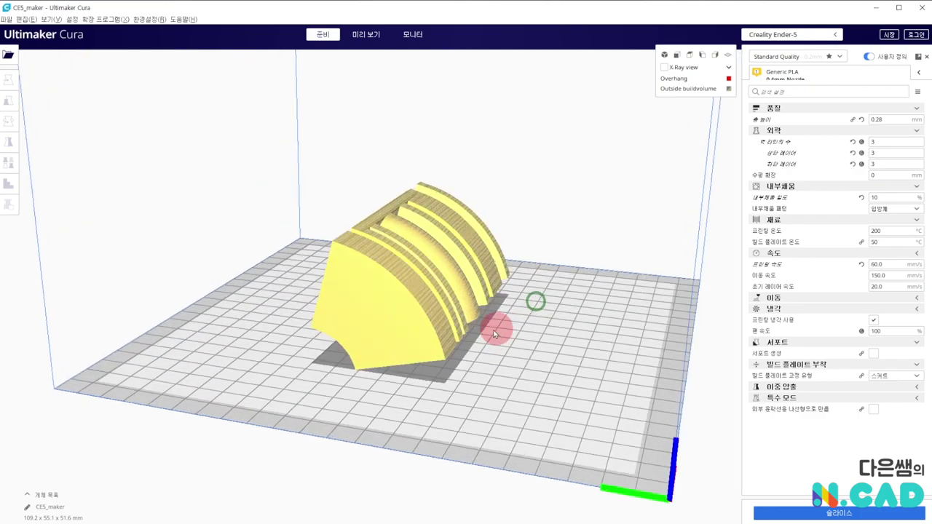
- Use Lay Flat so the base rests on the plate, check it, and re-slice
{"action": "left_click", "coordinate": [389, 309]}
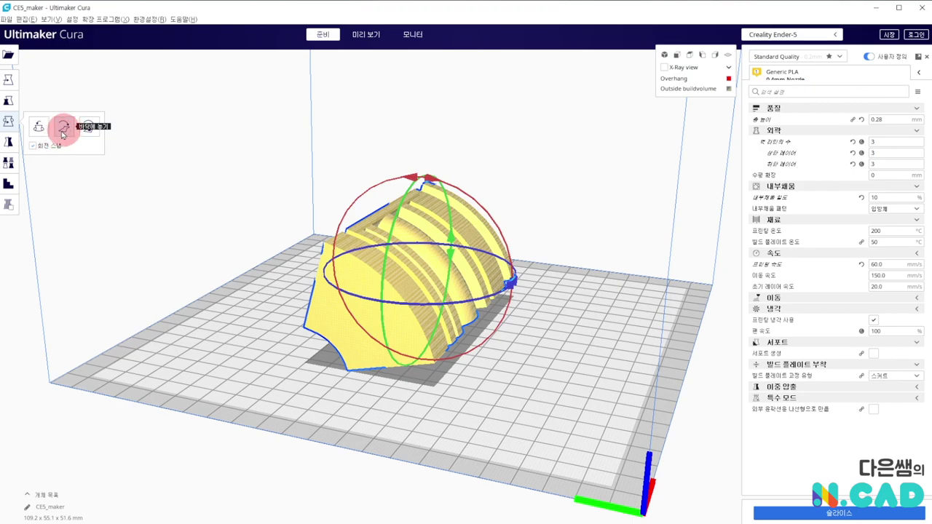
{"action": "left_click", "coordinate": [66, 128]}
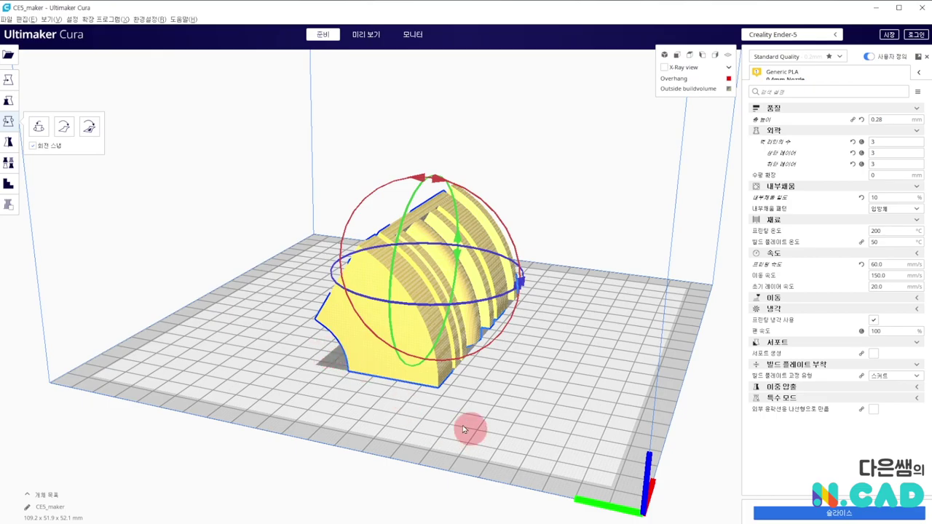
{"action": "mouse_move", "coordinate": [280, 361]}
{"action": "right_mouse_down"}
{"action": "mouse_move", "coordinate": [338, 326]}
{"action": "mouse_move", "coordinate": [618, 396]}
{"action": "right_mouse_up"}
{"action": "left_click", "coordinate": [570, 381]}
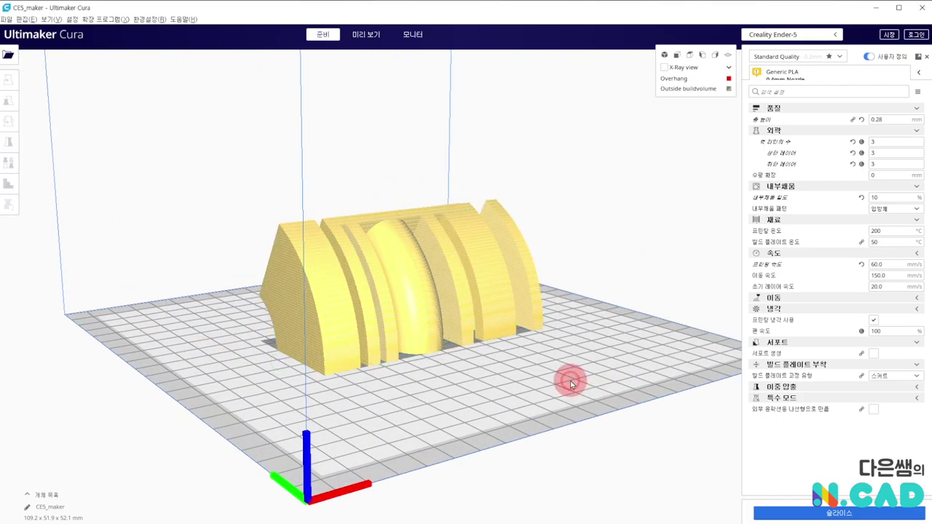
{"action": "mouse_move", "coordinate": [591, 362]}
{"action": "right_mouse_down"}
{"action": "mouse_move", "coordinate": [325, 366]}
{"action": "mouse_move", "coordinate": [540, 373]}
{"action": "mouse_move", "coordinate": [523, 380]}
{"action": "right_mouse_up"}
{"action": "left_click", "coordinate": [371, 36]}
- Inspect the first printed layer and a few more layers in Preview, then return to Prepare
{"action": "left_click", "coordinate": [803, 514]}
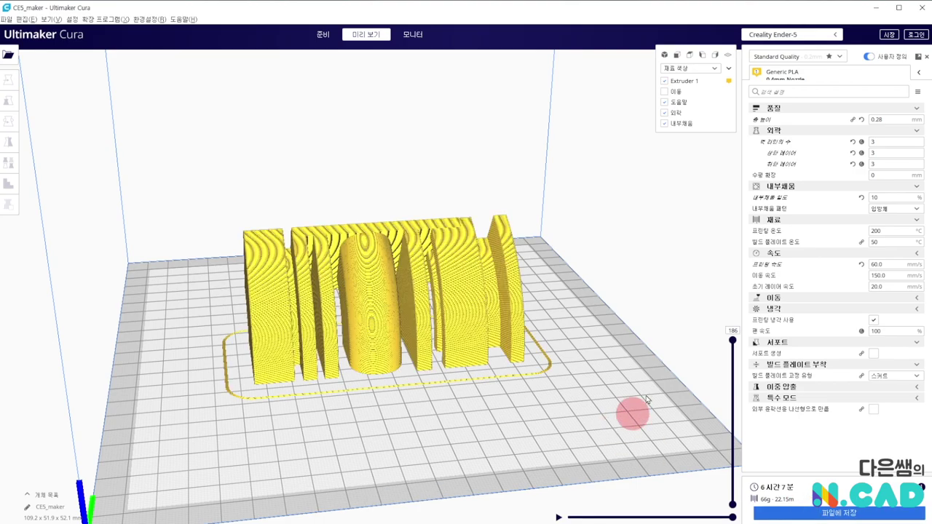
{"action": "left_click_drag", "start_coordinate": [733, 343], "coordinate": [733, 504]}
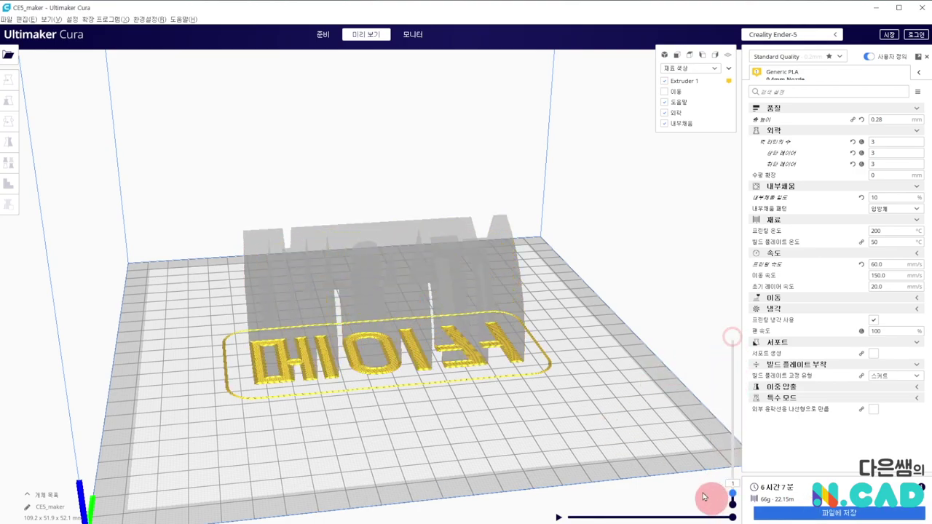
{"action": "mouse_move", "coordinate": [717, 501]}
{"action": "right_mouse_down"}
{"action": "mouse_move", "coordinate": [318, 371]}
{"action": "mouse_move", "coordinate": [461, 373]}
{"action": "right_mouse_up"}
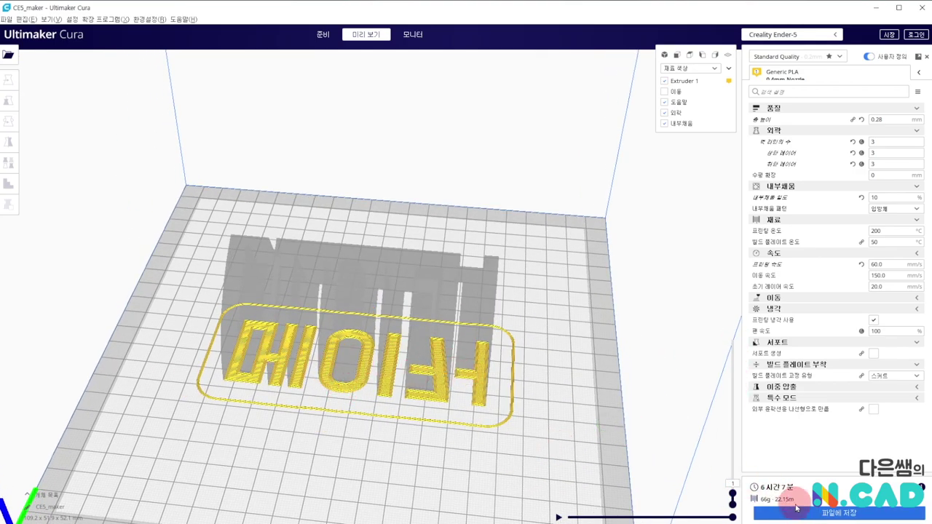
{"action": "mouse_move", "coordinate": [732, 494]}
{"action": "left_mouse_down"}
{"action": "mouse_move", "coordinate": [732, 503]}
{"action": "mouse_move", "coordinate": [724, 319]}
{"action": "mouse_move", "coordinate": [715, 494]}
{"action": "mouse_move", "coordinate": [714, 333]}
{"action": "mouse_move", "coordinate": [721, 479]}
{"action": "left_mouse_up"}
{"action": "left_click", "coordinate": [345, 67]}
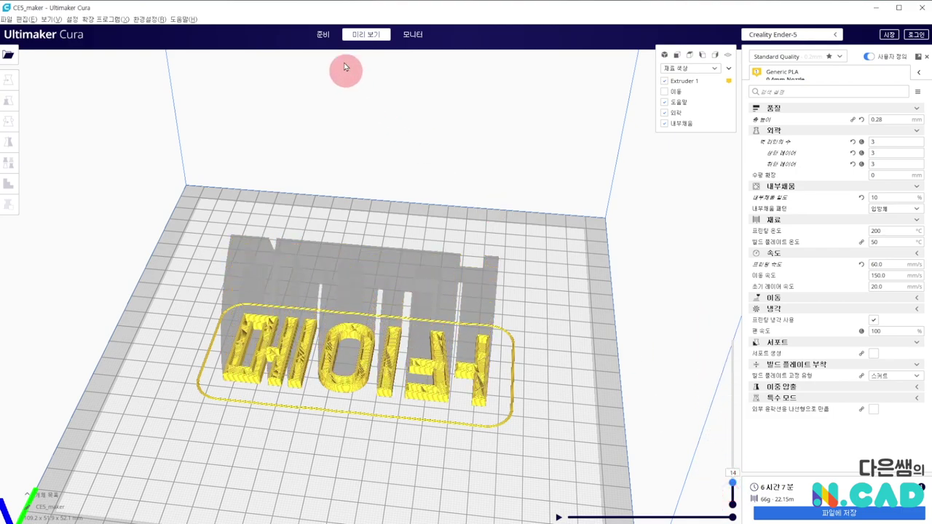
{"action": "left_click", "coordinate": [329, 35]}
- Review all sliced layers with the lettering facing forward, keeping the 6 h 7 min, 66 g estimate
{"action": "right_click_drag", "start_coordinate": [545, 440], "coordinate": [416, 201]}
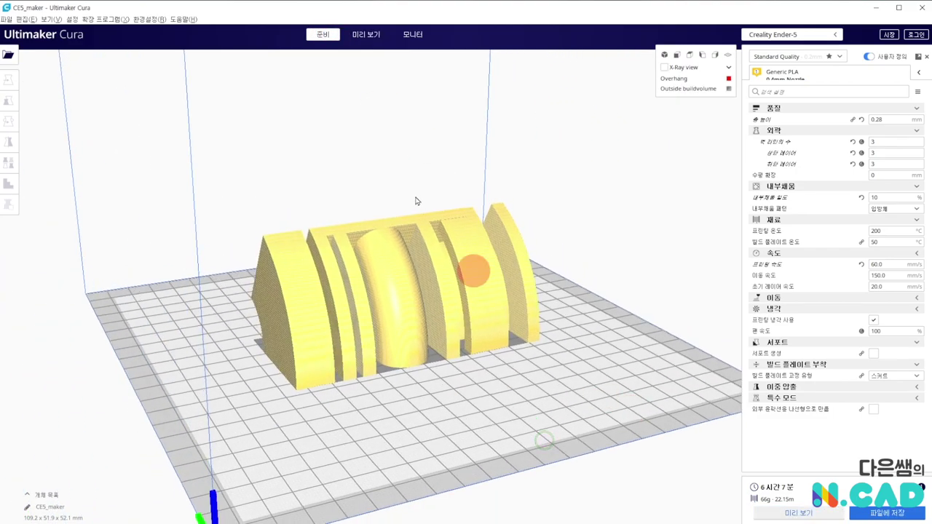
{"action": "left_click", "coordinate": [365, 36]}
{"action": "left_click", "coordinate": [429, 408]}
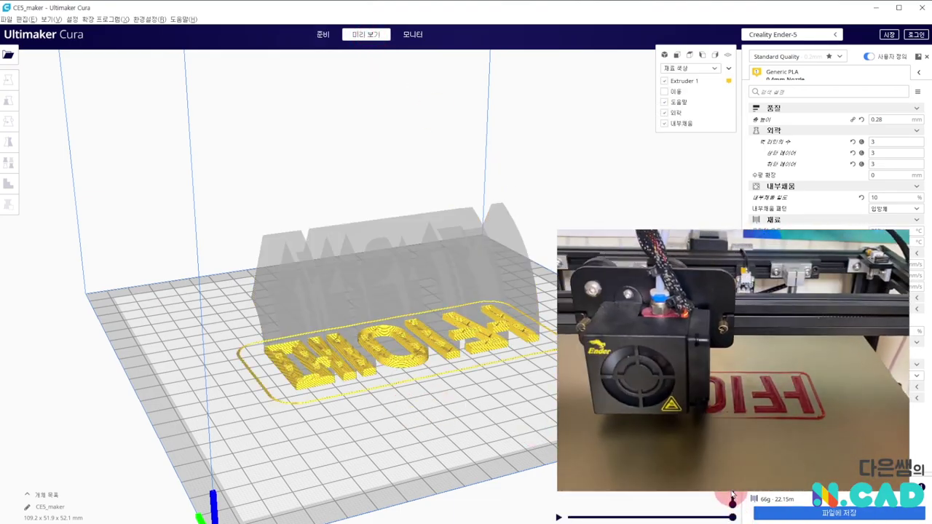
{"action": "right_click_drag", "start_coordinate": [327, 427], "coordinate": [357, 401]}
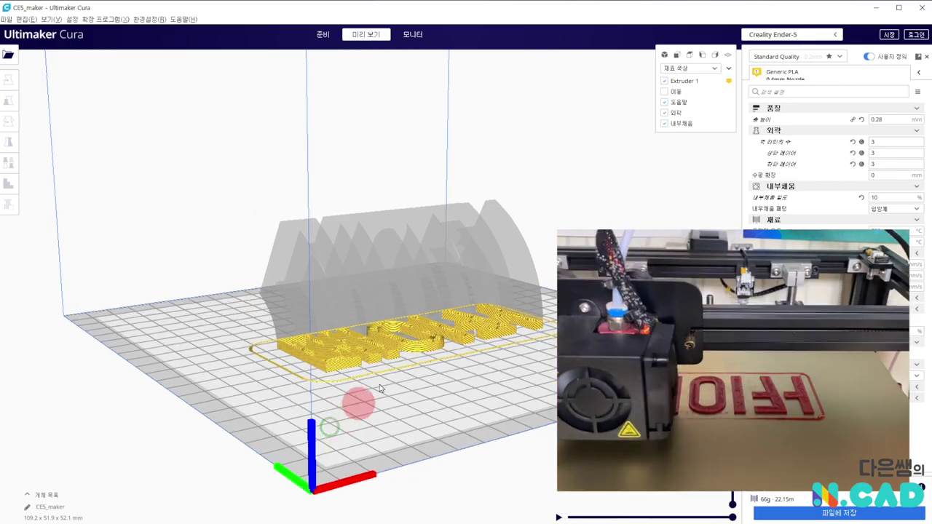
{"action": "scroll", "coordinate": [427, 407], "scroll_direction": "up", "scroll_amount": 5}
{"action": "right_click_drag", "start_coordinate": [462, 408], "coordinate": [447, 407]}
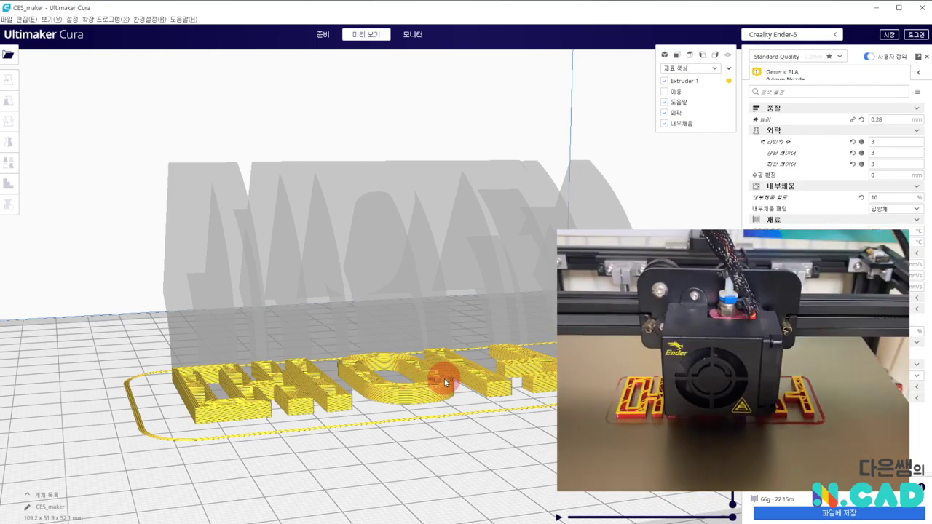
{"action": "left_click_drag", "start_coordinate": [730, 481], "coordinate": [728, 319]}
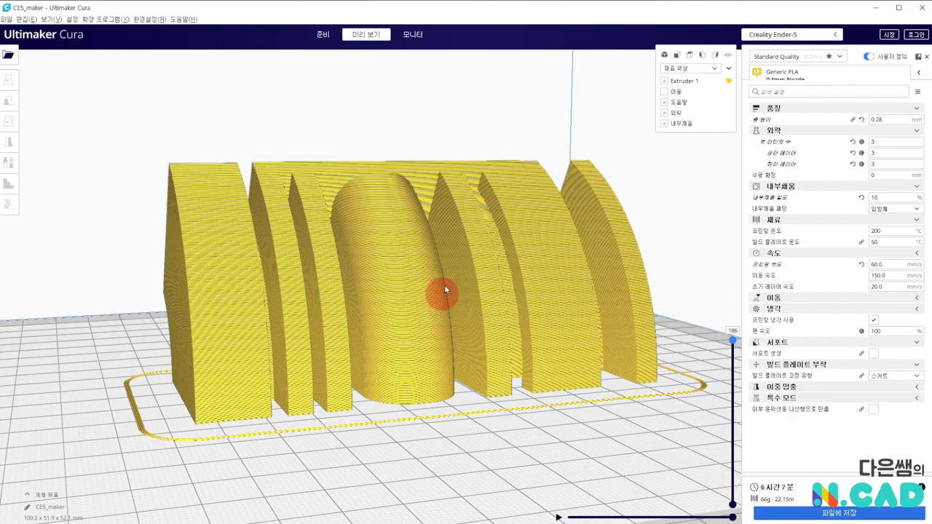
{"action": "left_click", "coordinate": [328, 44]}
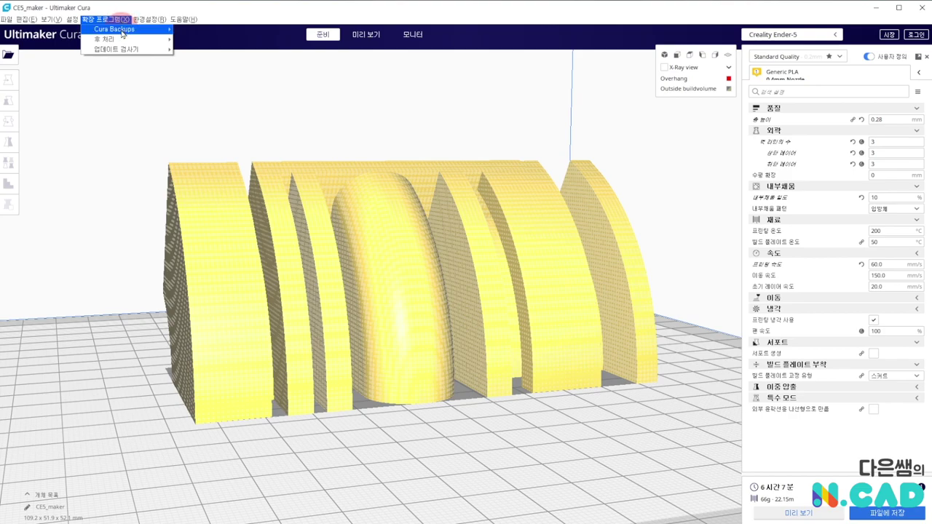
{"action": "mouse_move", "coordinate": [120, 38]}
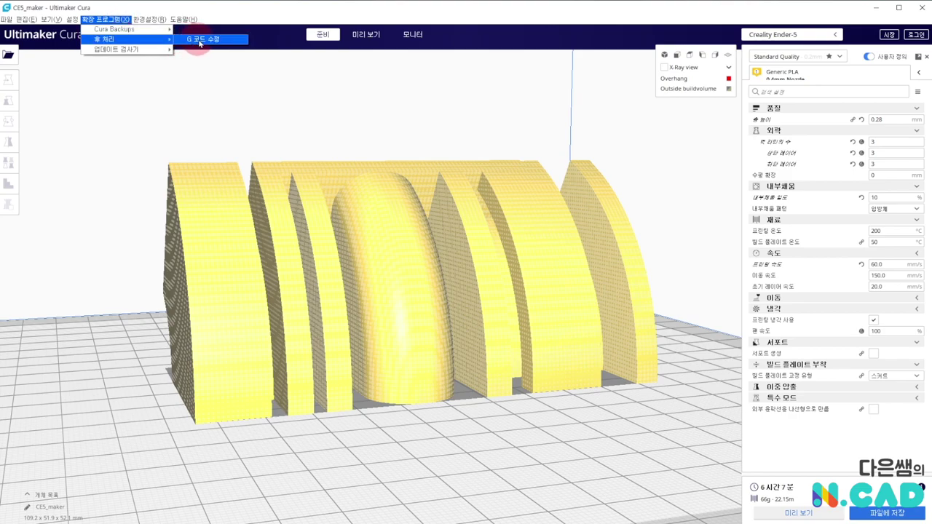
- Add a Pause at height script at 2 mm with park position X 0, Y 0
{"action": "left_click", "coordinate": [201, 40]}
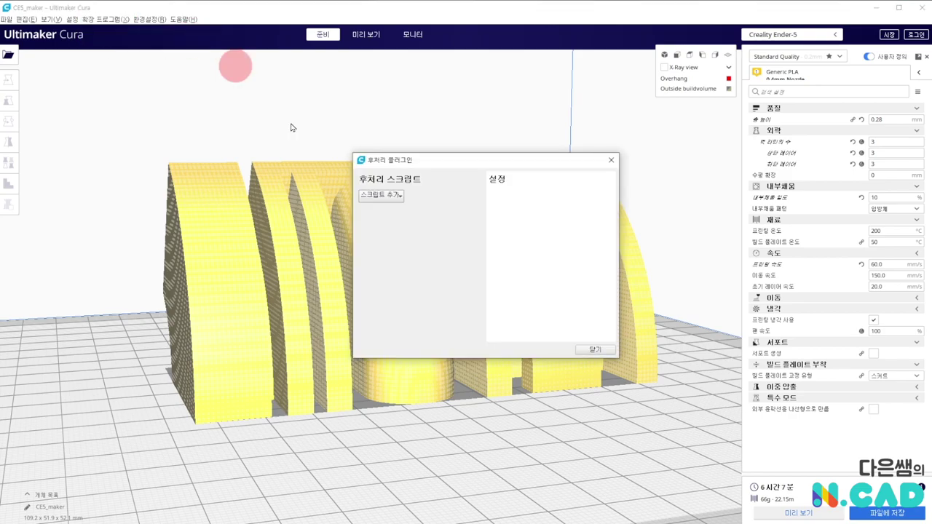
{"action": "left_click", "coordinate": [399, 197]}
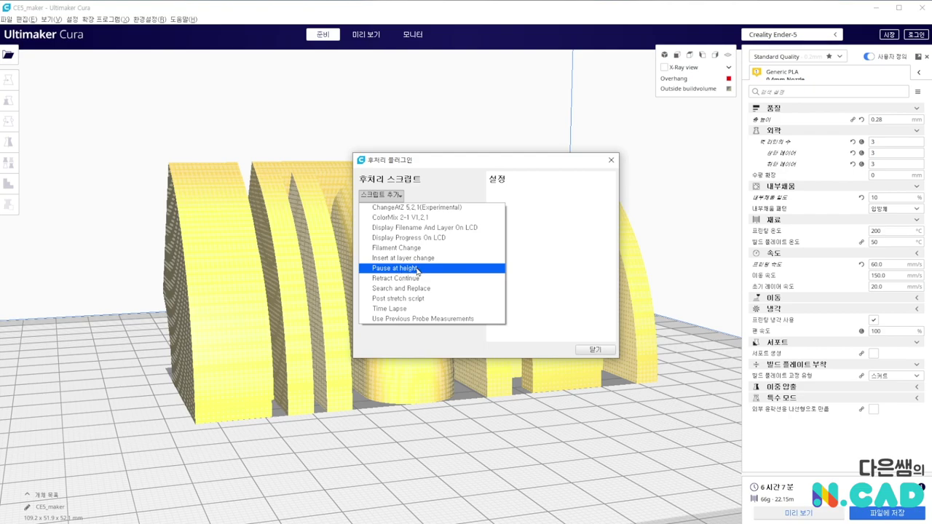
{"action": "left_click", "coordinate": [417, 268]}
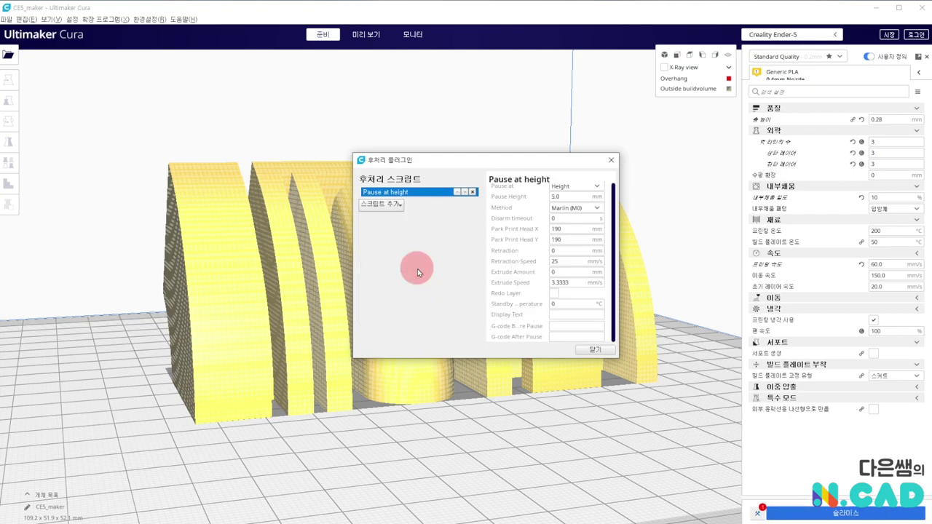
{"action": "left_click", "coordinate": [565, 196]}
{"action": "type", "text": "2"}
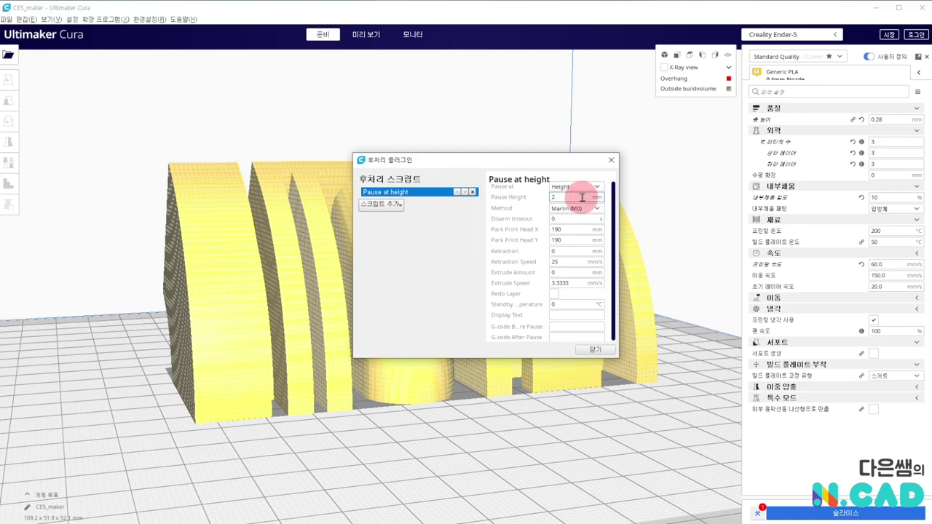
{"action": "left_click", "coordinate": [563, 225]}
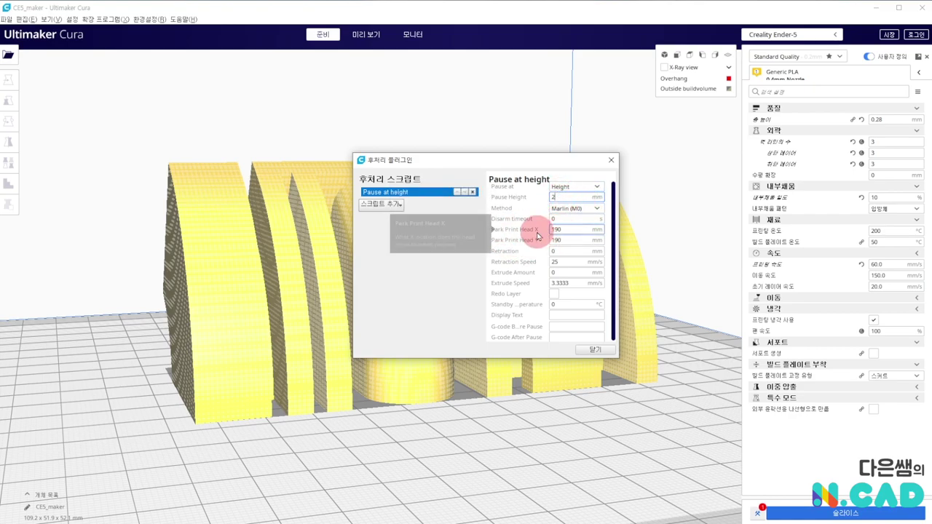
{"action": "type", "text": "0"}
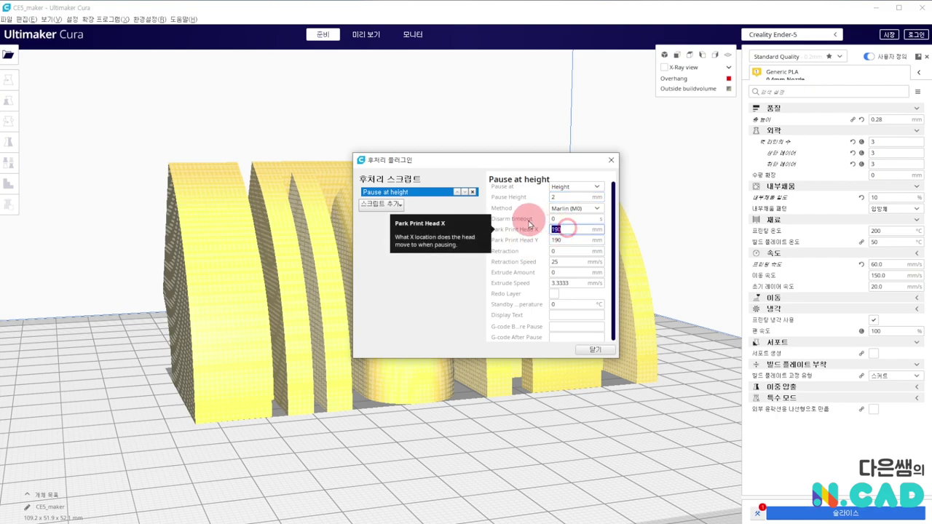
{"action": "double_click", "coordinate": [567, 239]}
{"action": "type", "text": "0"}
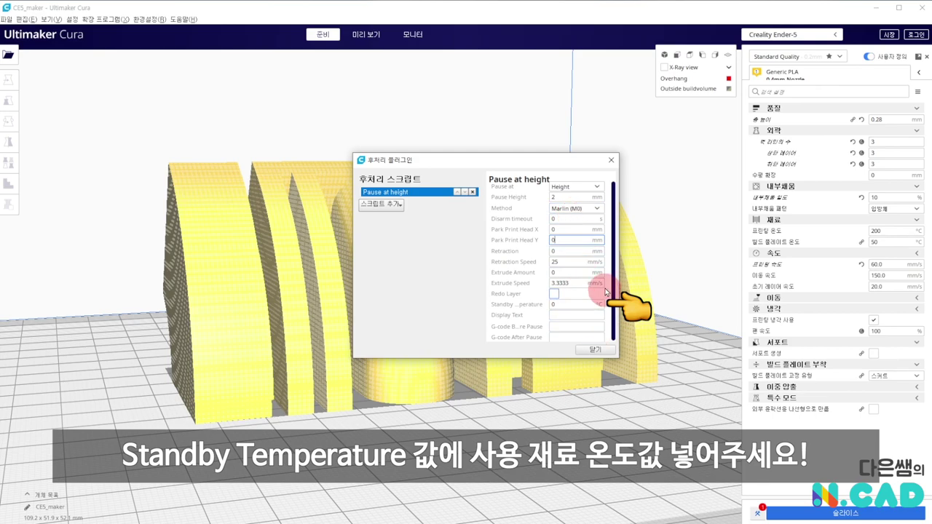
{"action": "left_click", "coordinate": [596, 350]}
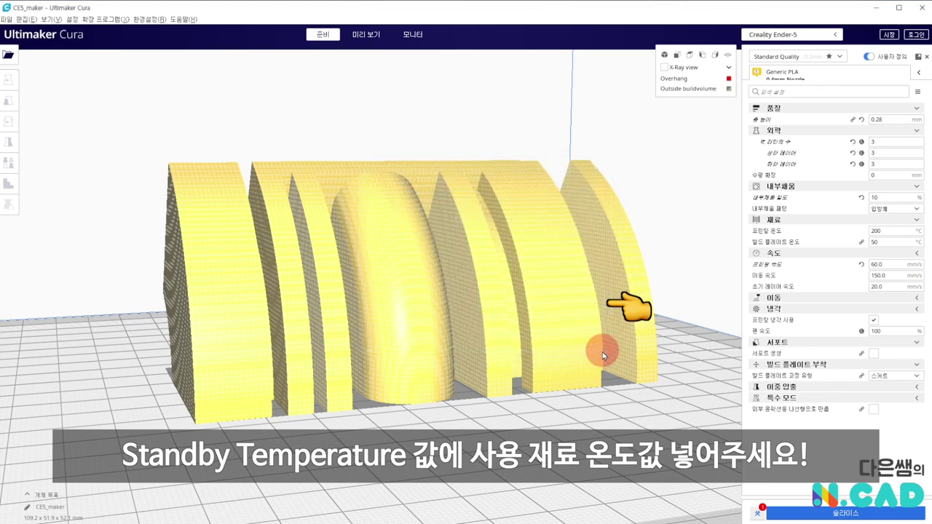